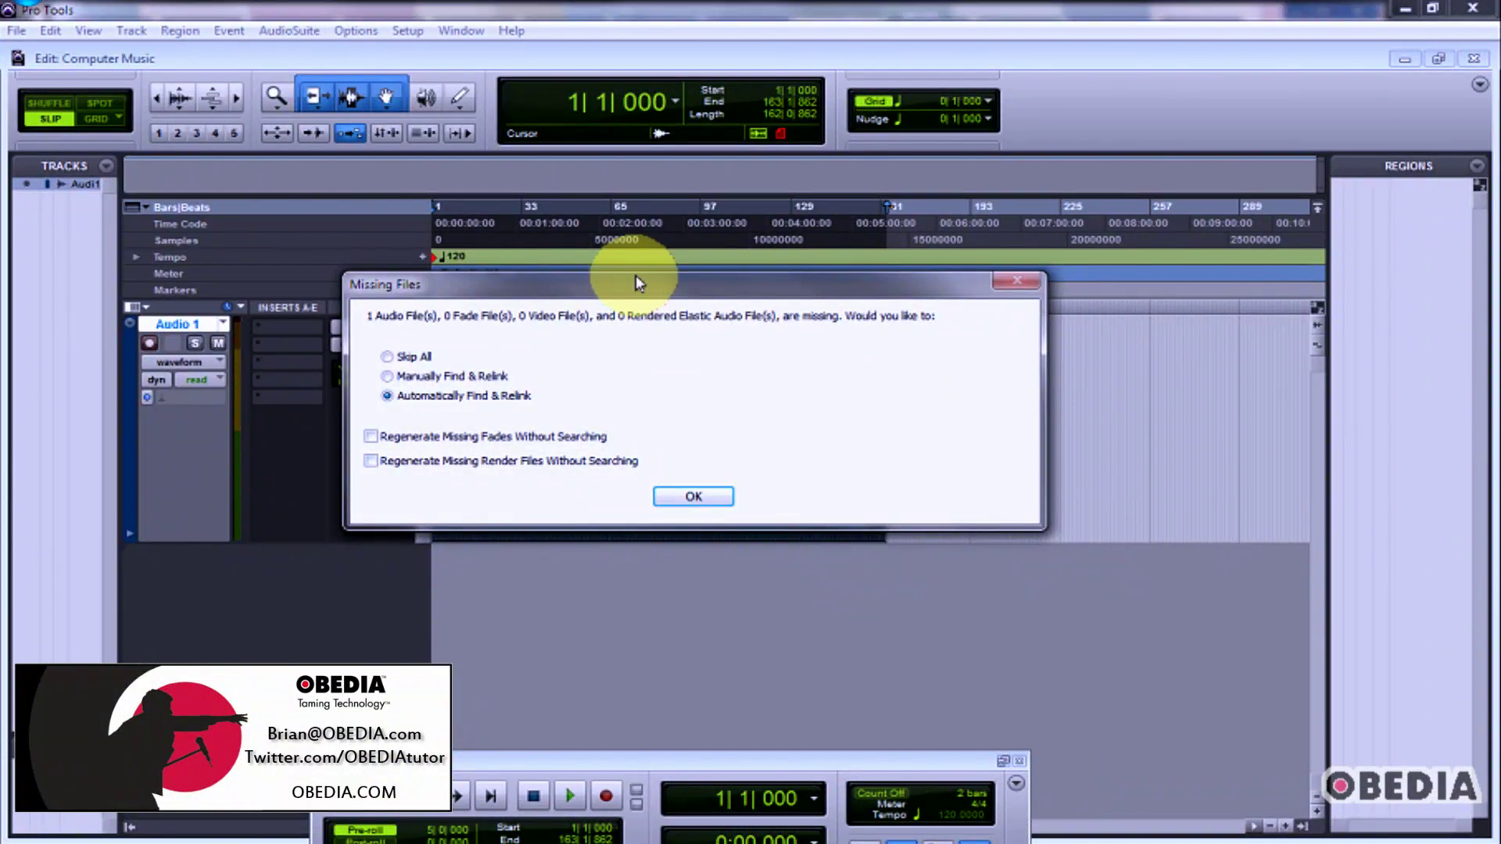
Choose Automatically Find & Relink, tick Regenerate Missing Fades and Render Files, and open the session
mouse_move(632, 286)
mouse_down()
mouse_move(621, 303)
mouse_move(623, 291)
mouse_up()
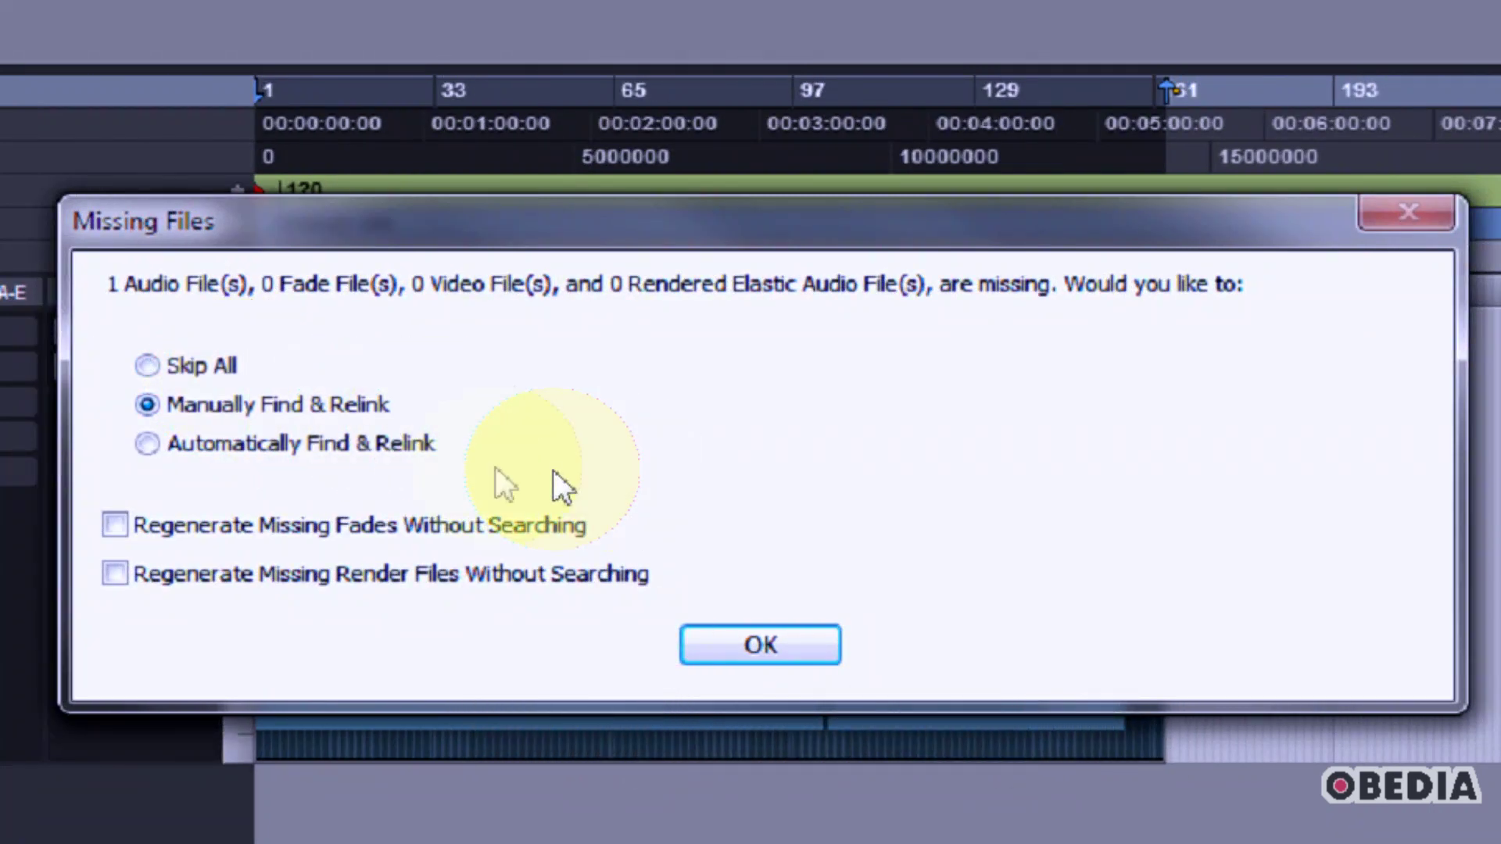
click(374, 450)
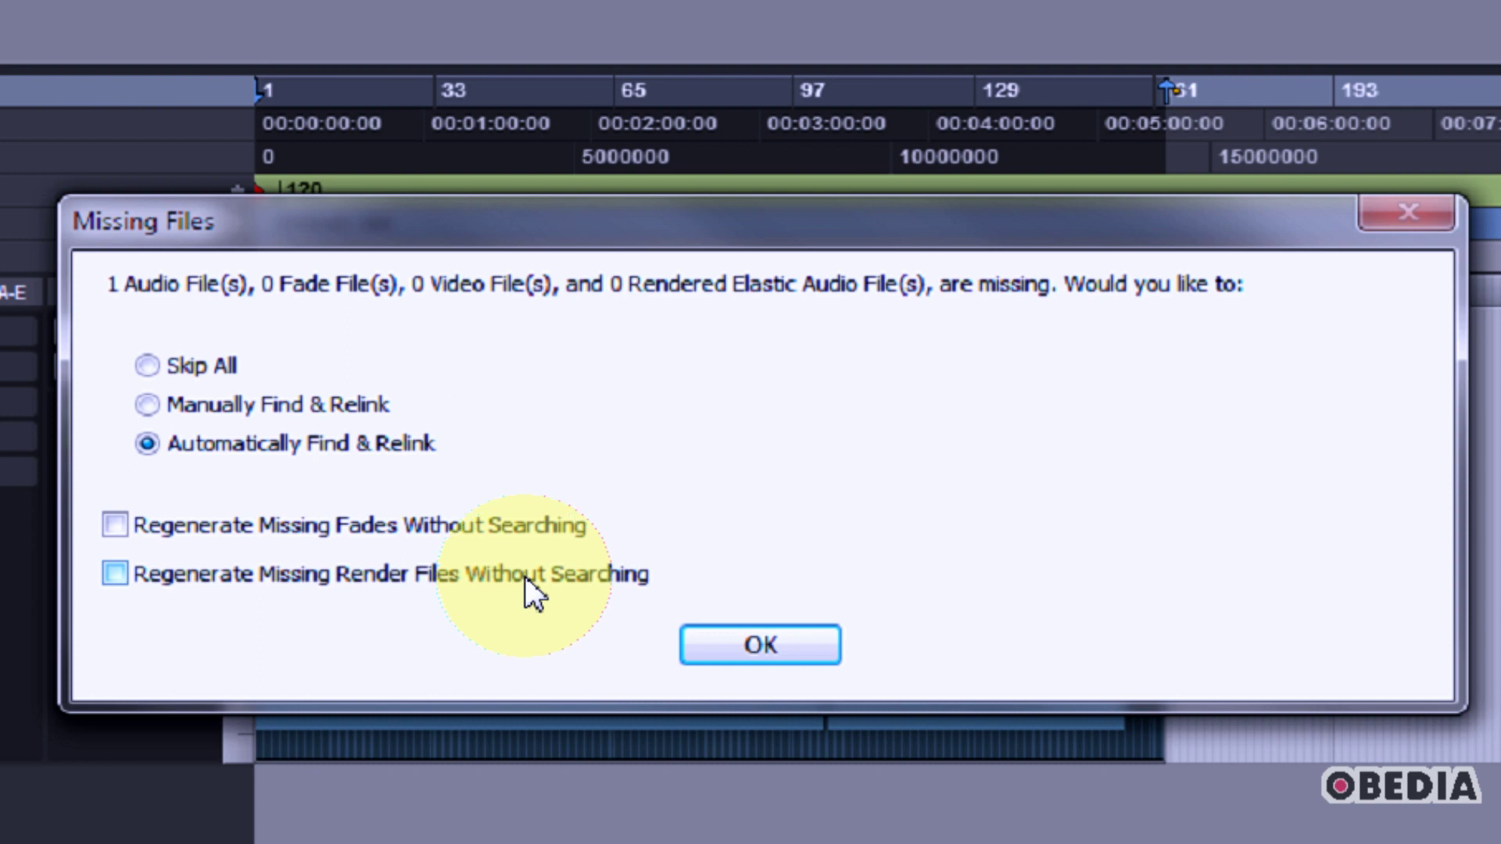
click(529, 537)
click(537, 563)
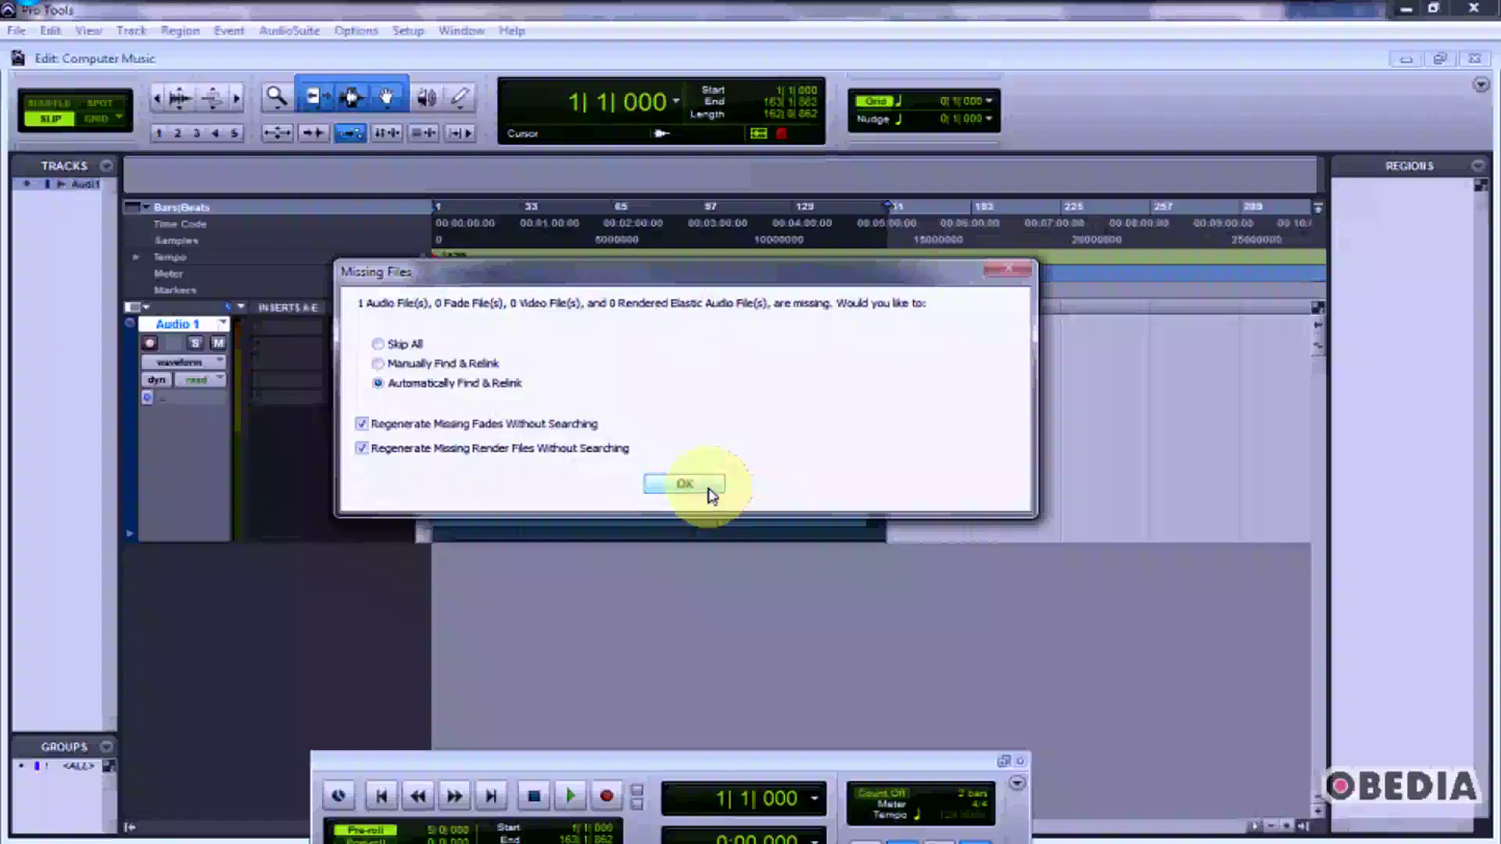
click(835, 652)
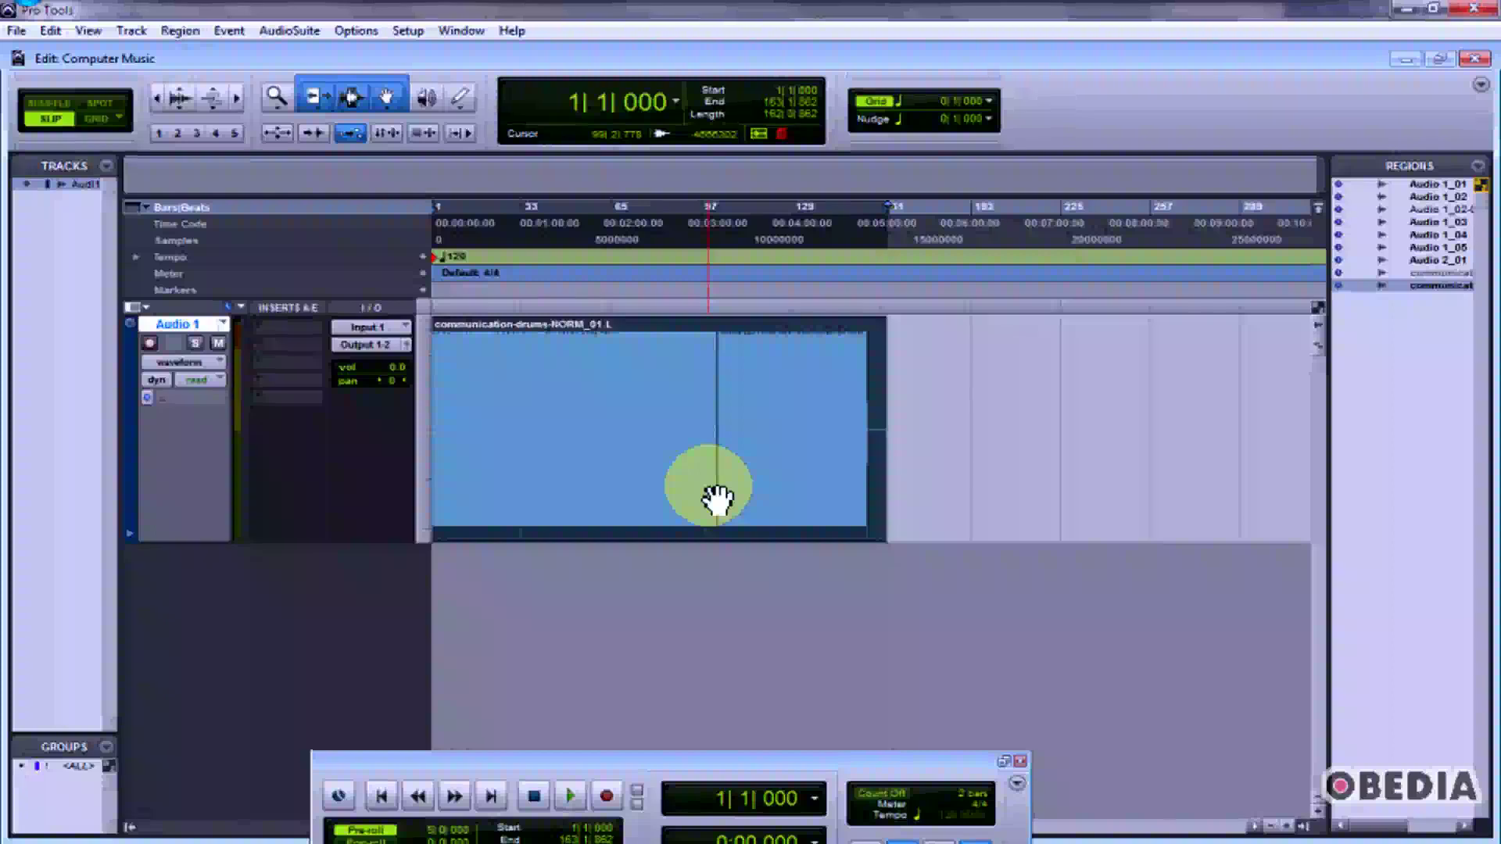
Widen the Regions list and move the Task Manager to read the Relinking status row
drag(1336, 378, 1192, 377)
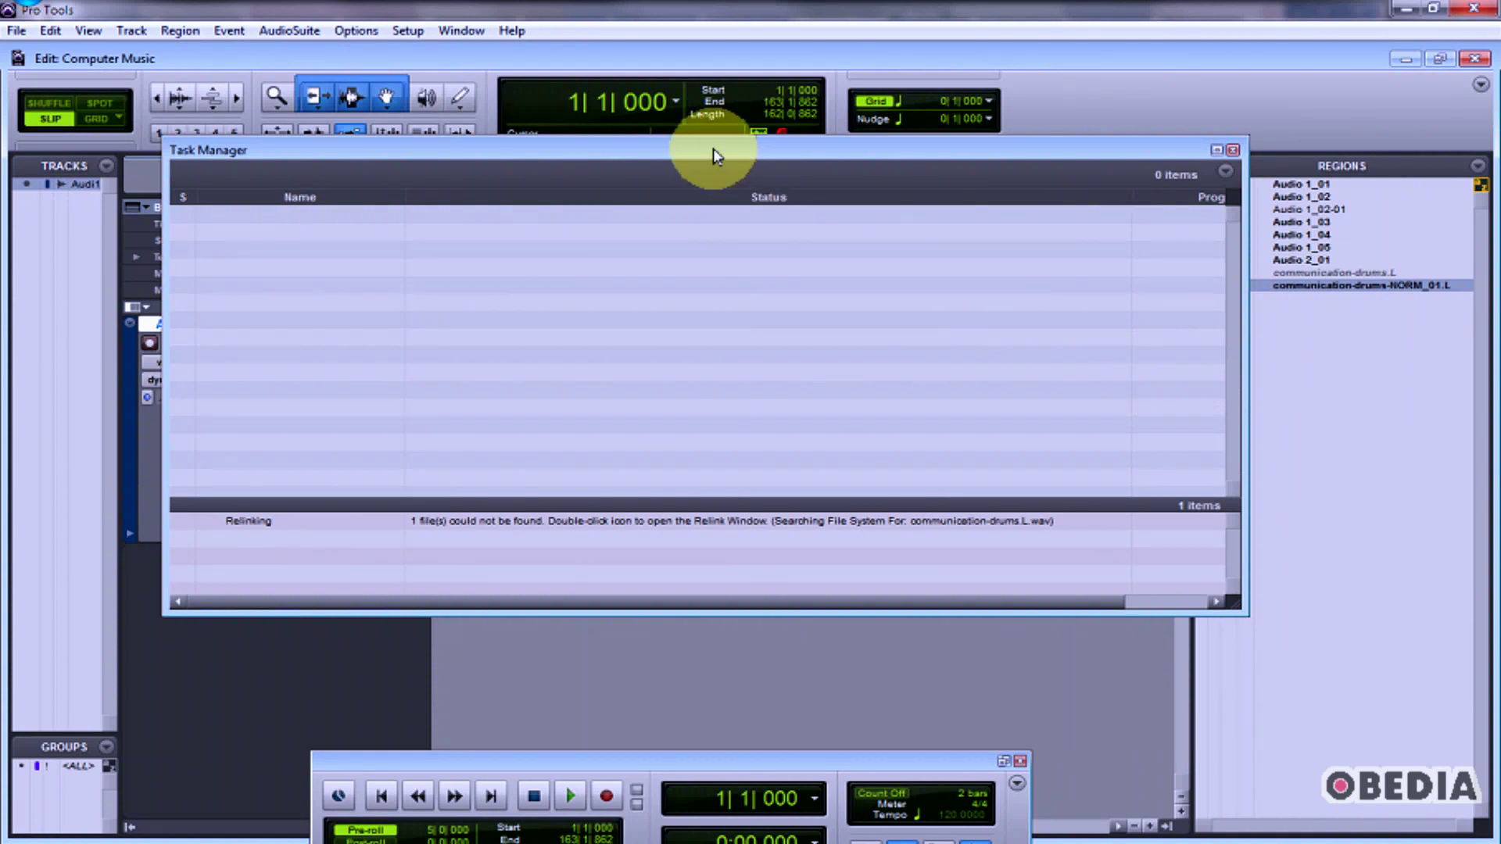
drag(713, 154, 755, 153)
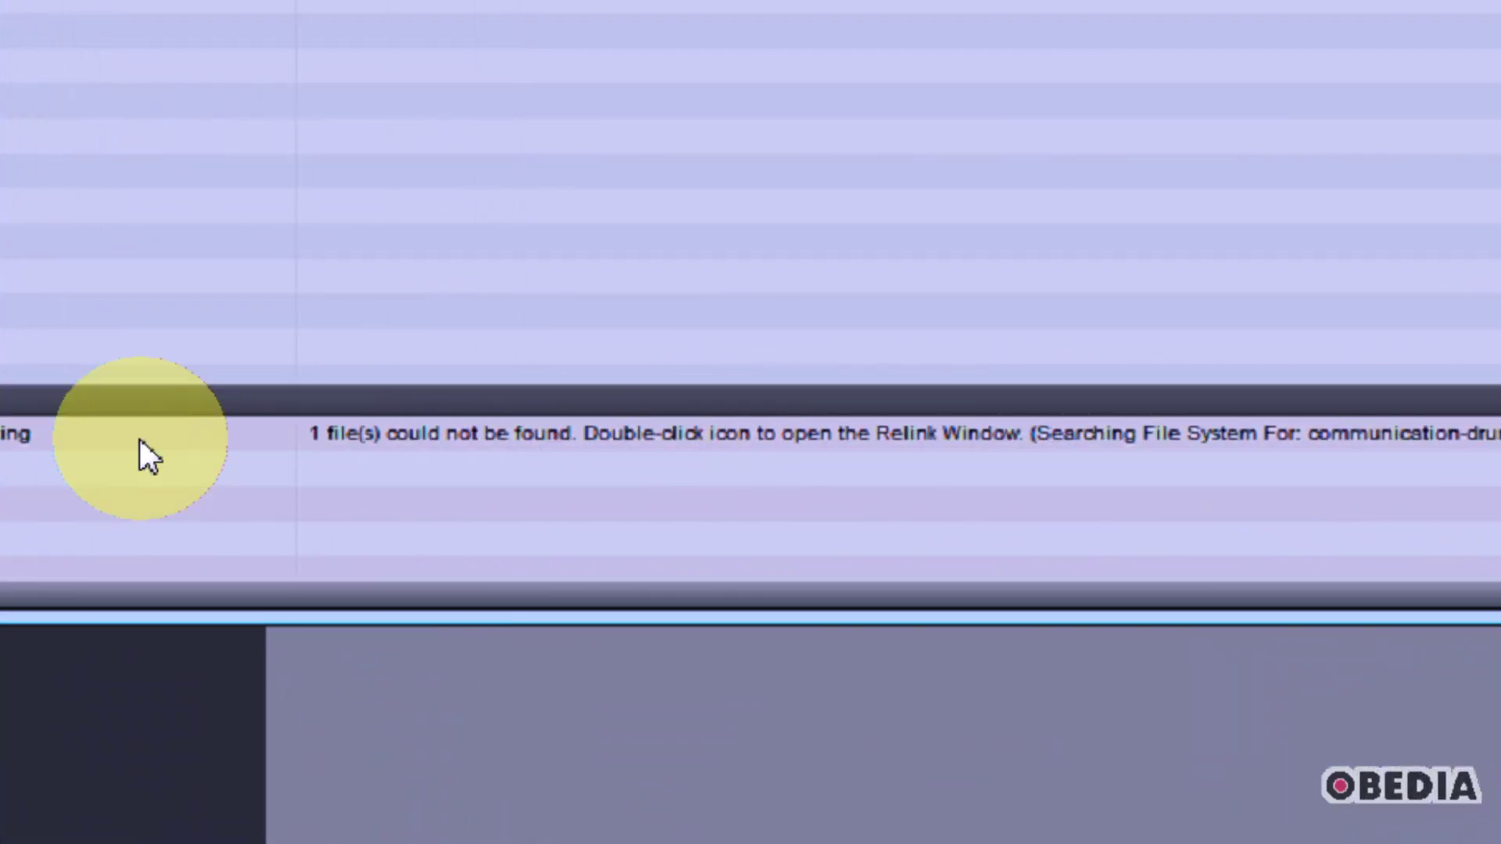
Open and maximize the Relink window, select communication-drums.L.wav, and include the C: drive
double_click(4, 432)
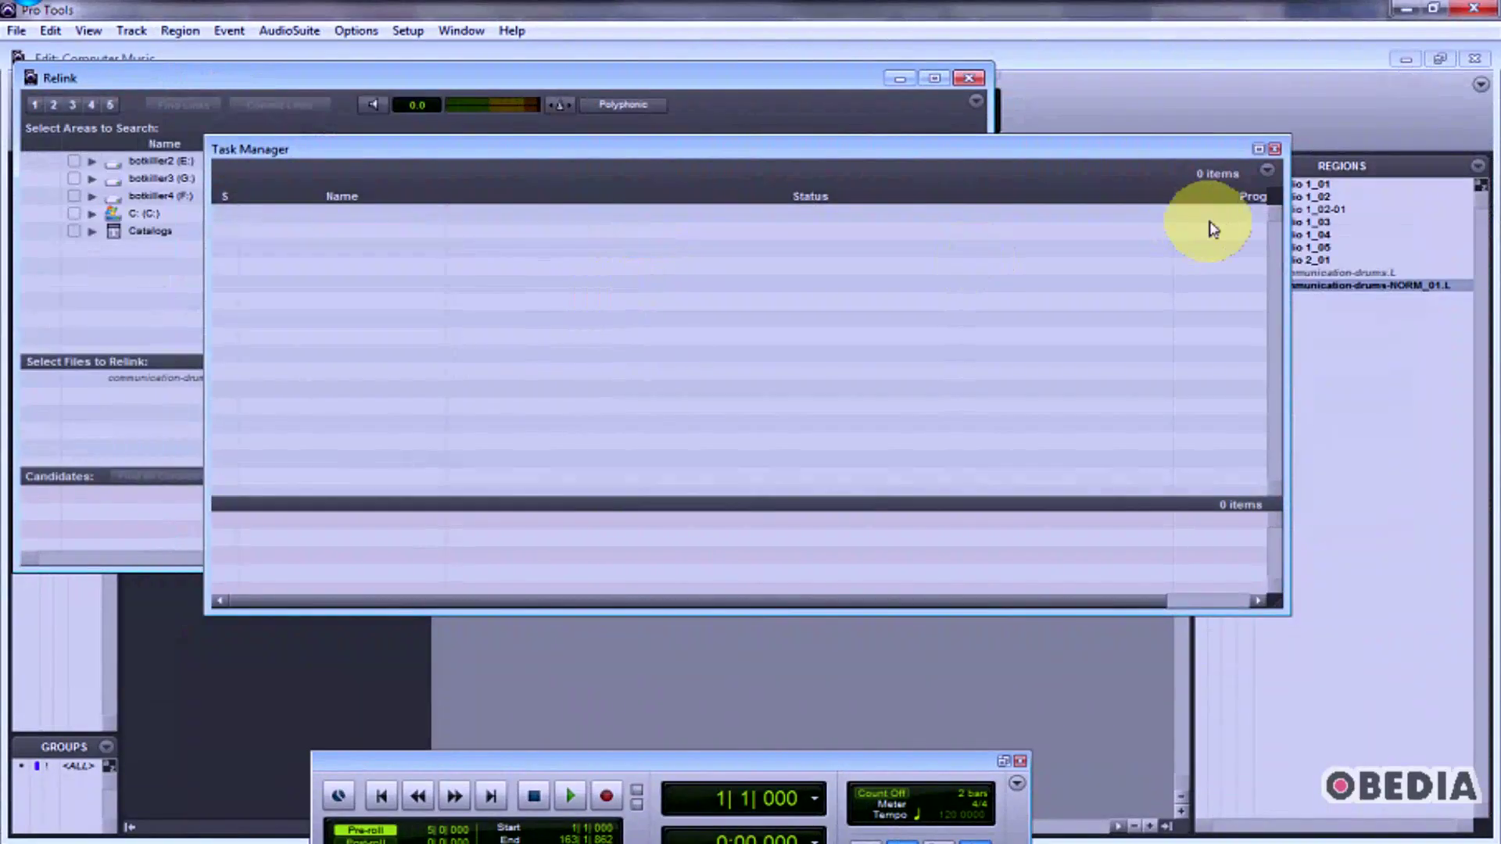
click(1274, 149)
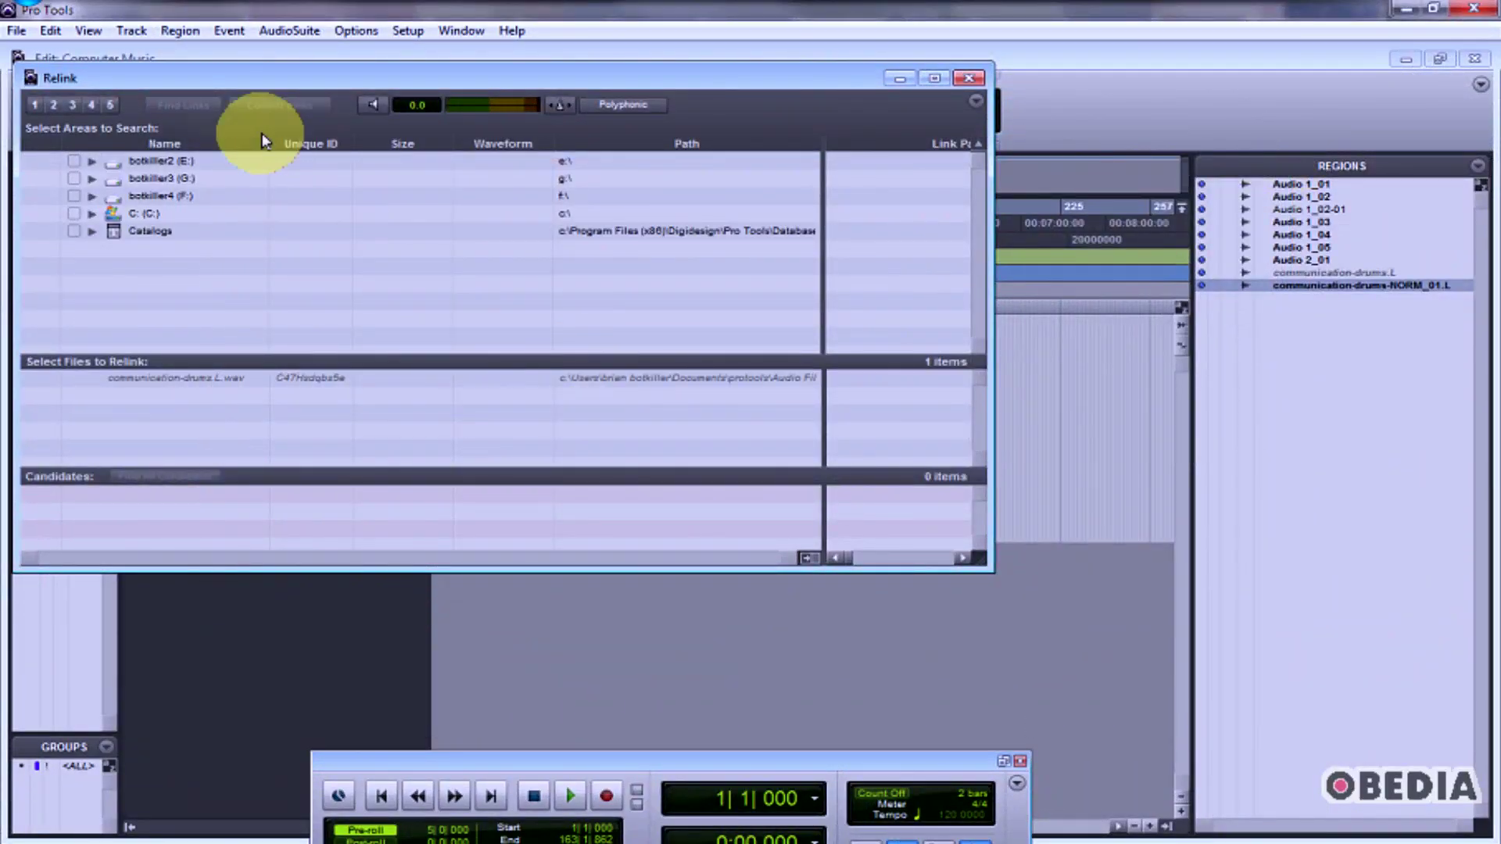
drag(281, 113, 379, 134)
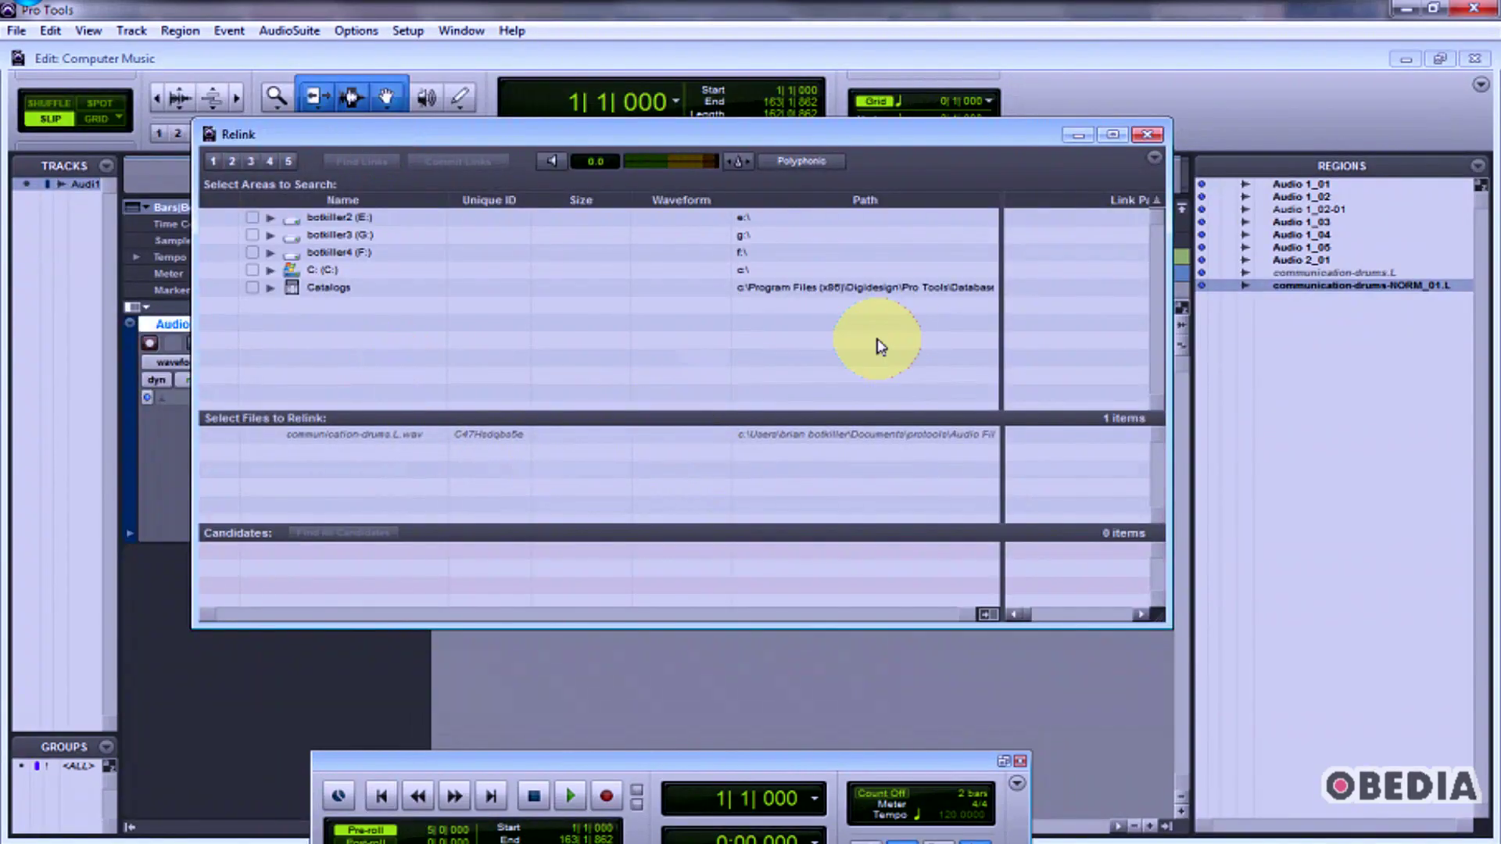
click(1111, 135)
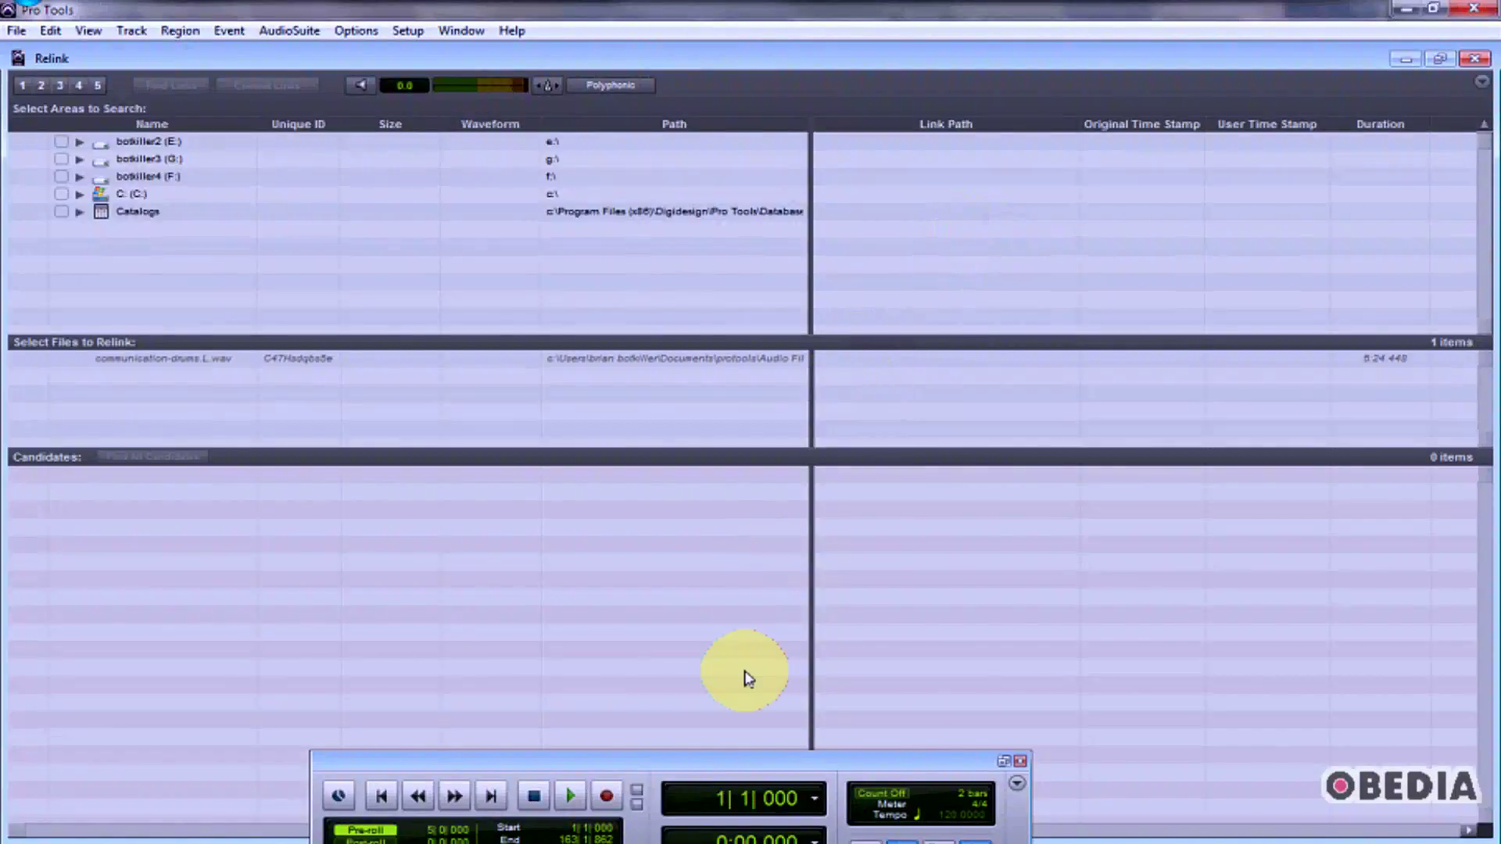
drag(748, 759, 850, 723)
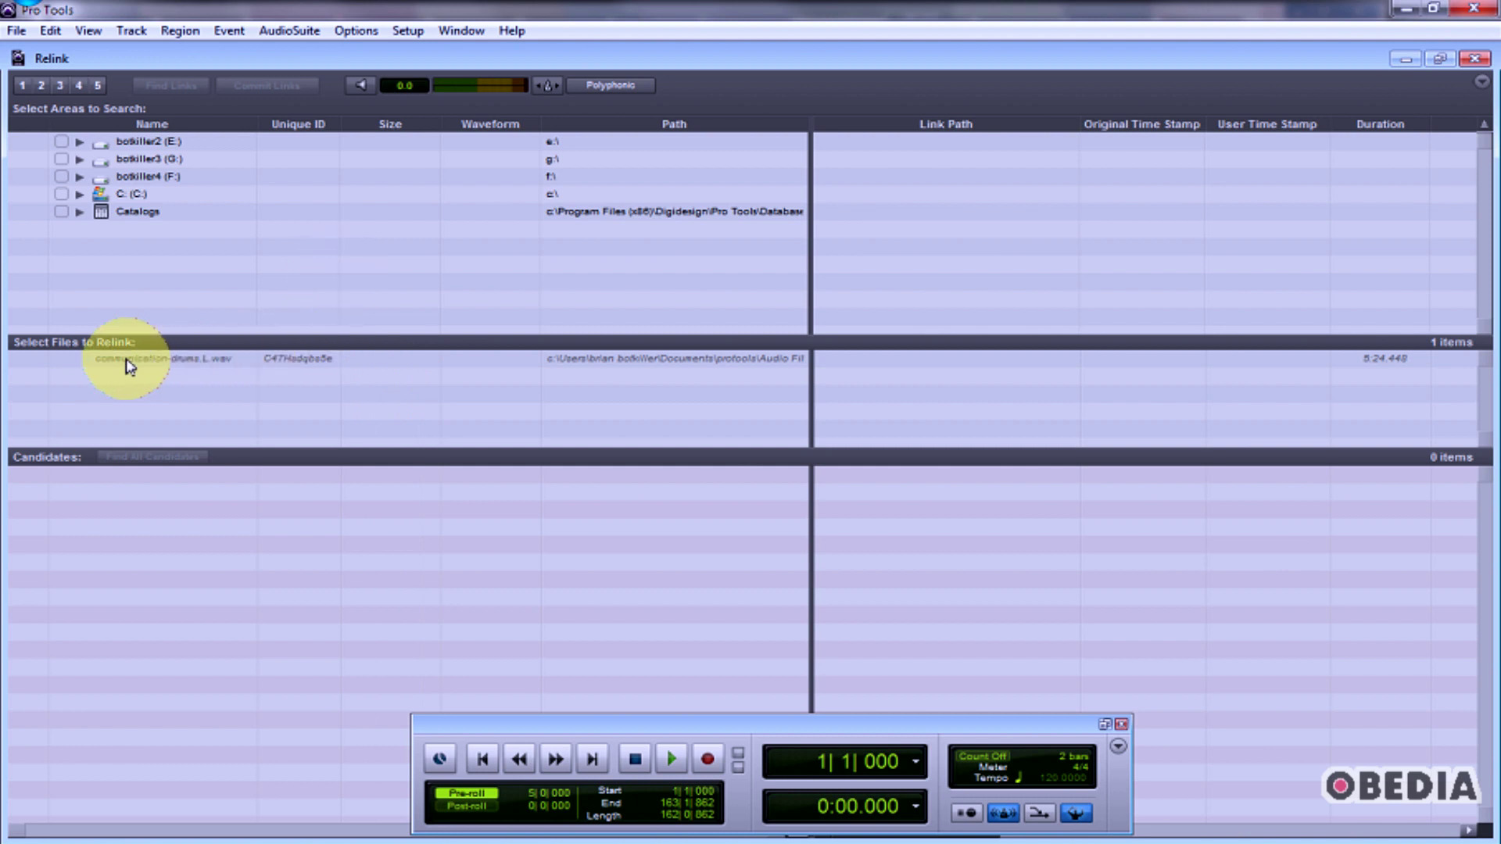
click(149, 359)
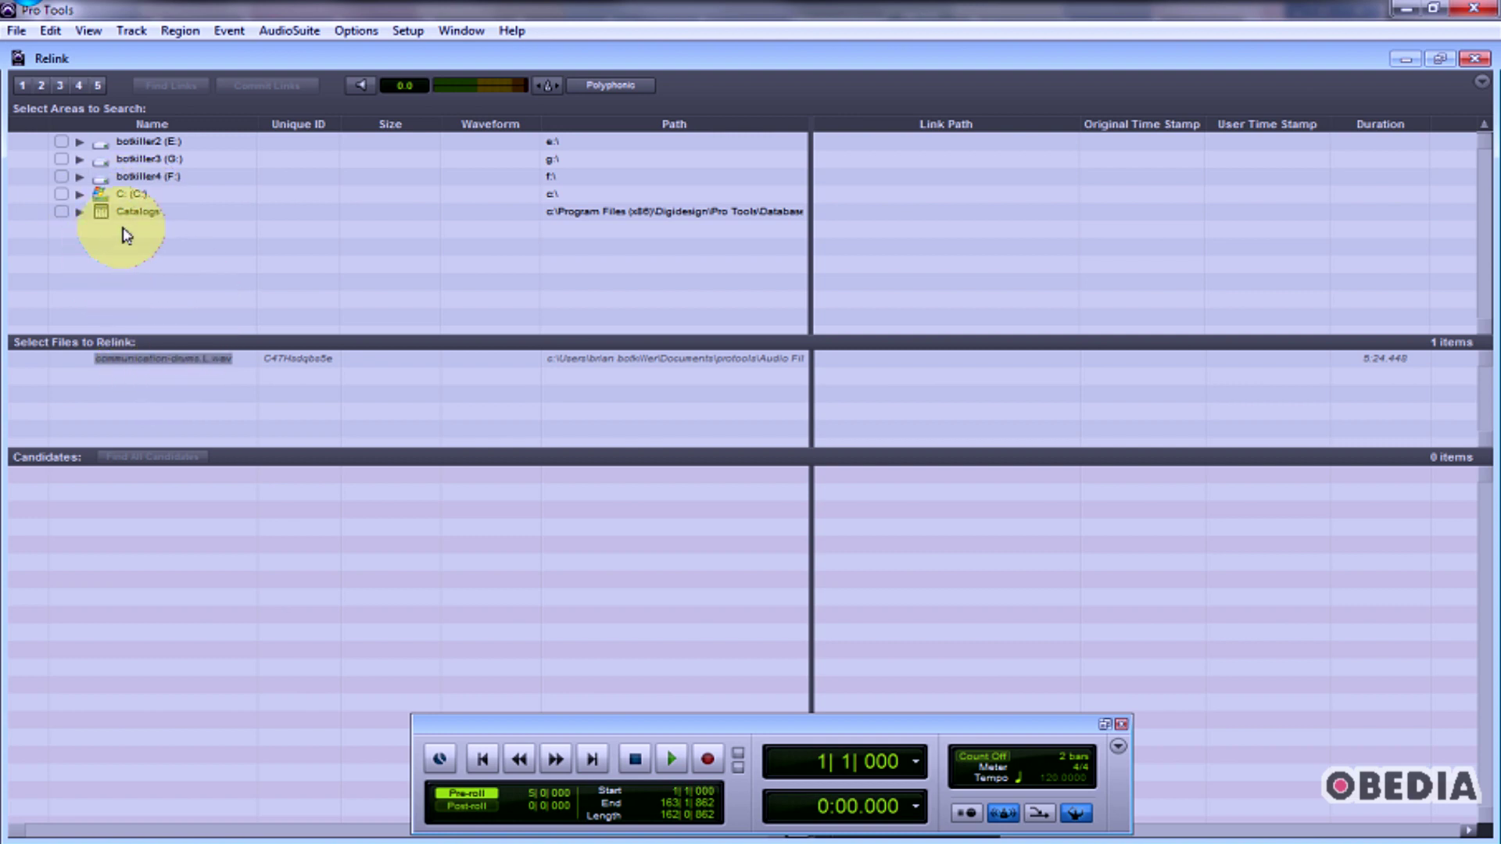
click(61, 193)
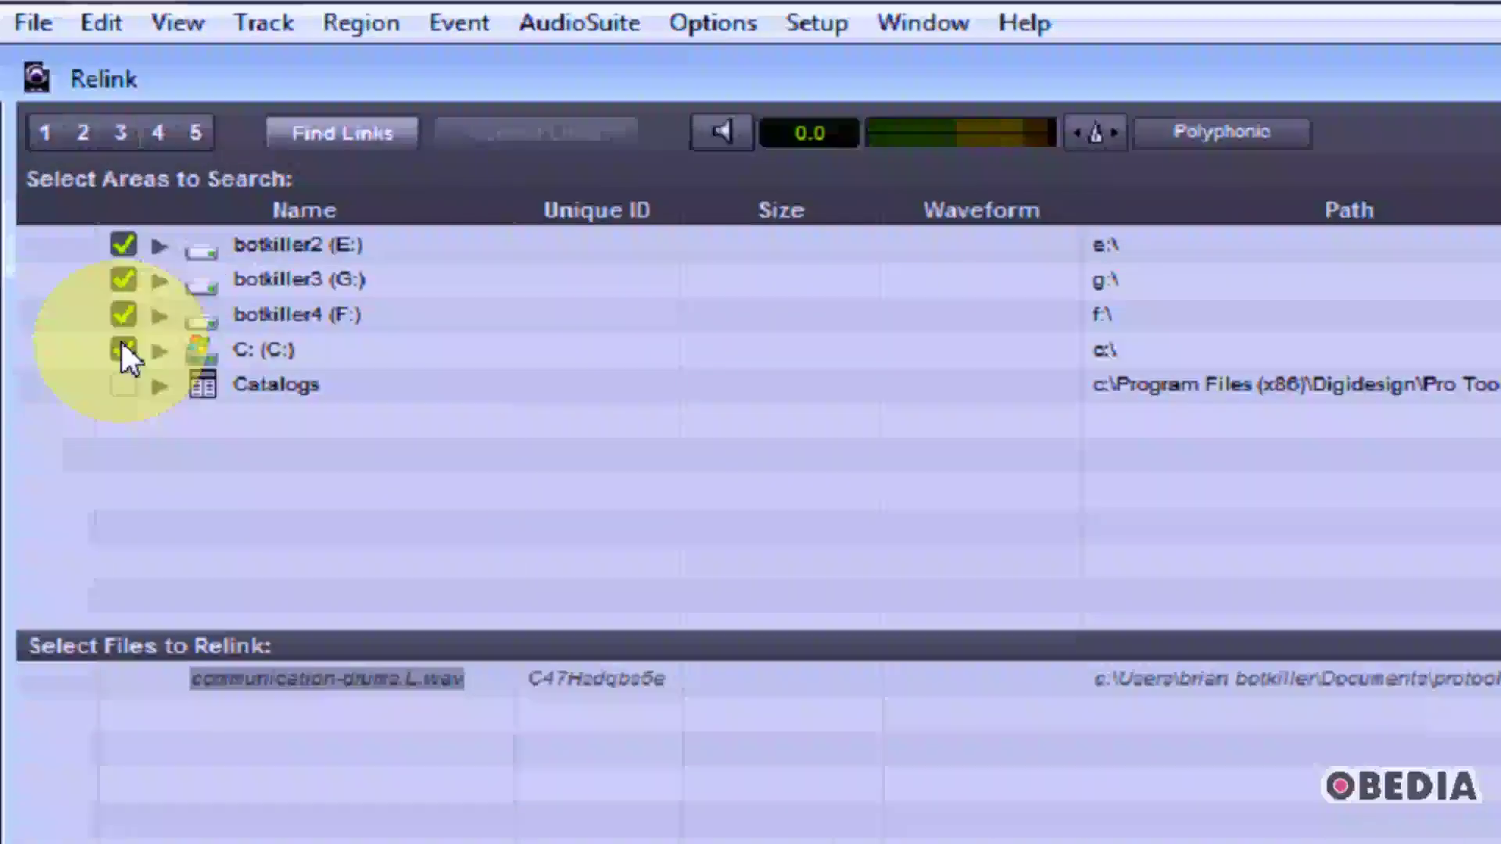
Untick the C:, F:, G: and E: drives as search areas
click(123, 349)
click(122, 314)
click(123, 279)
click(123, 245)
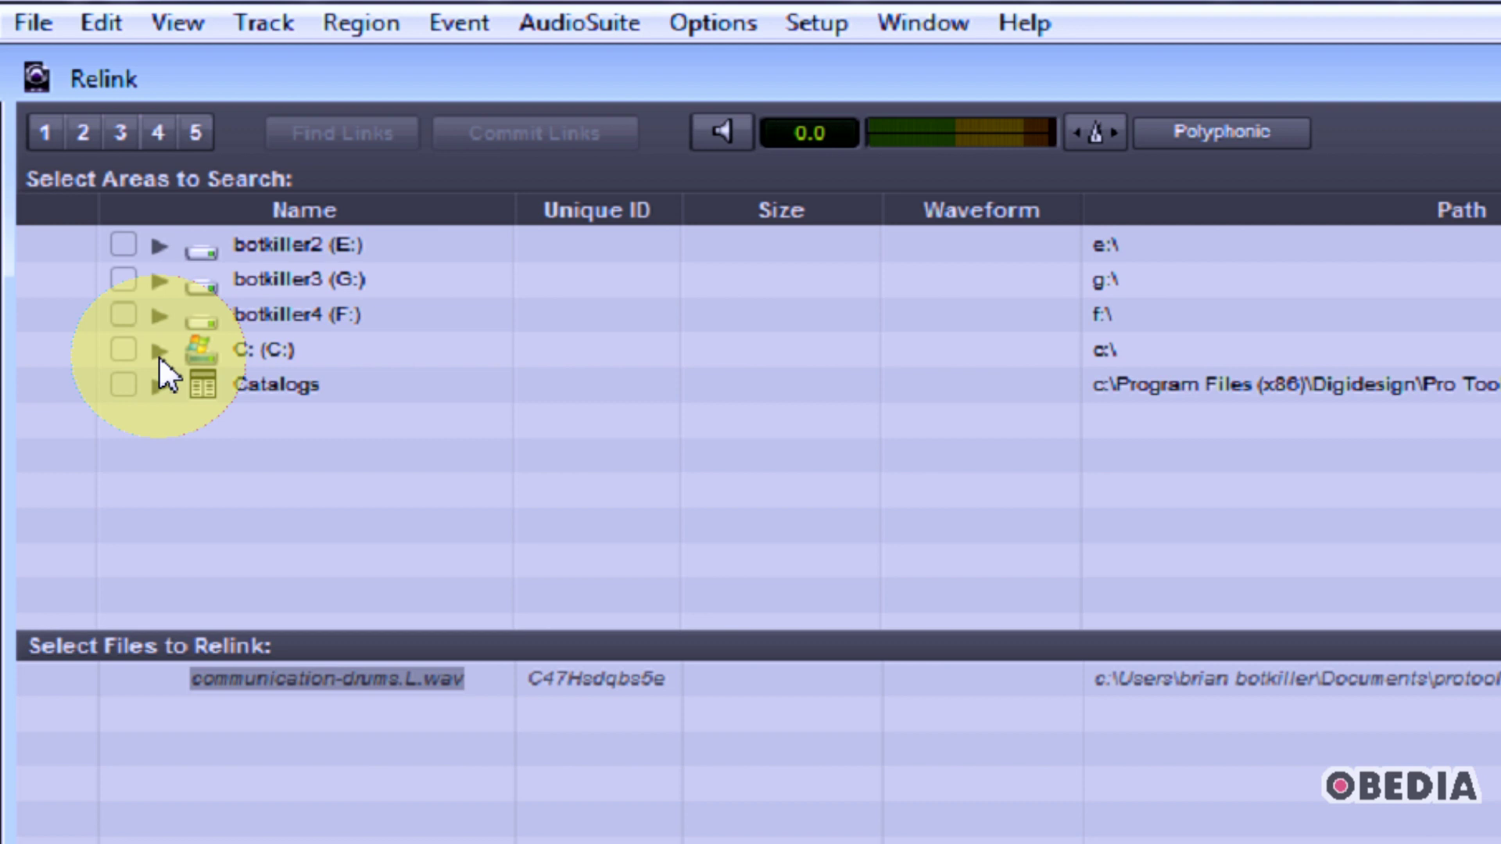
Expand the C: drive to browse its folders
click(159, 352)
scroll(345, 439, down, 1)
scroll(345, 440, down, 9)
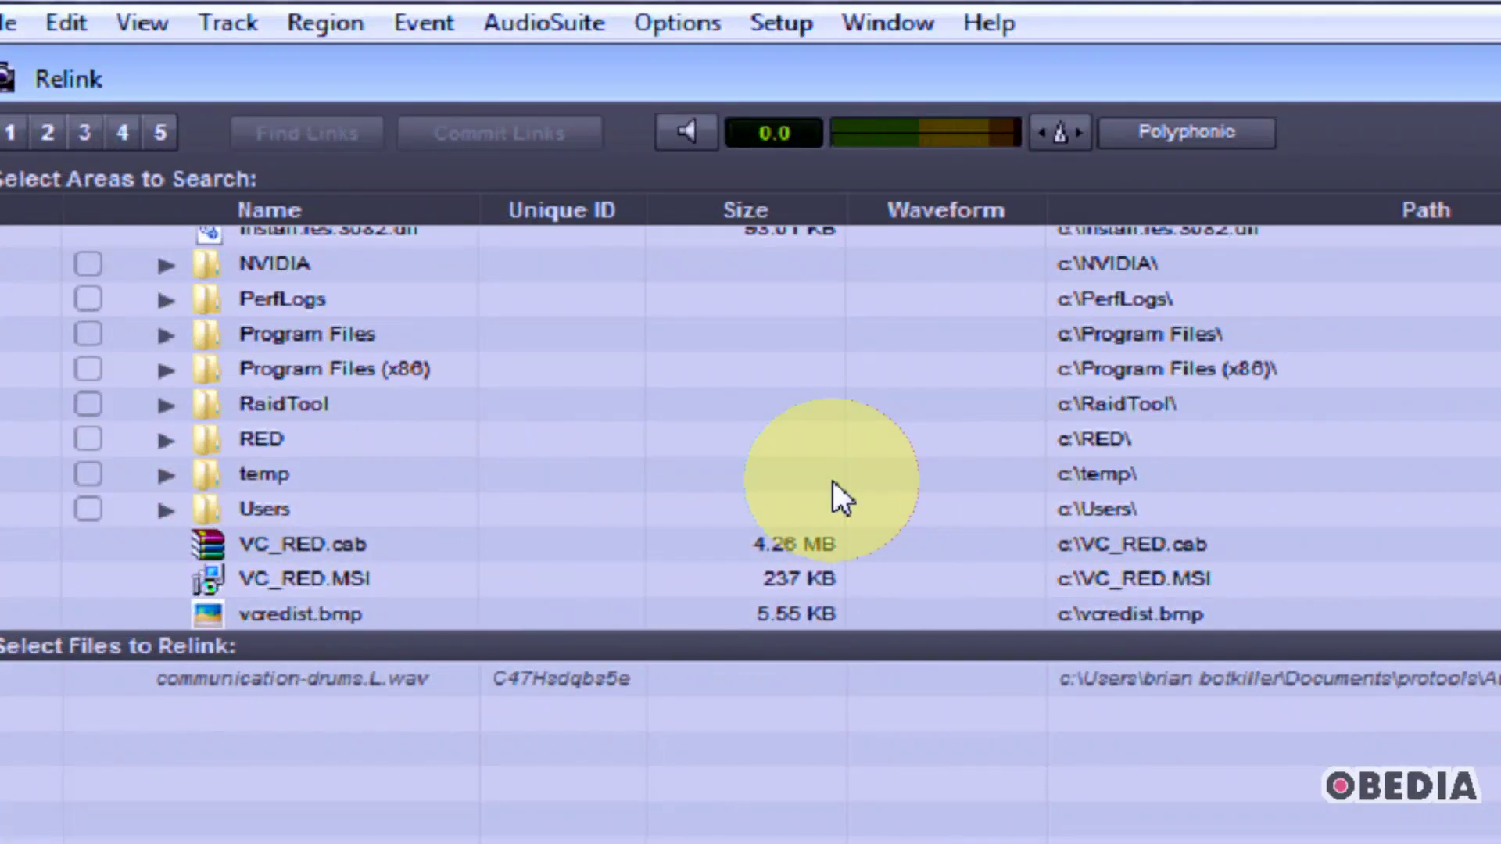
Expand Users, the home folder and Documents on the C: drive
click(201, 515)
scroll(201, 520, down, 1)
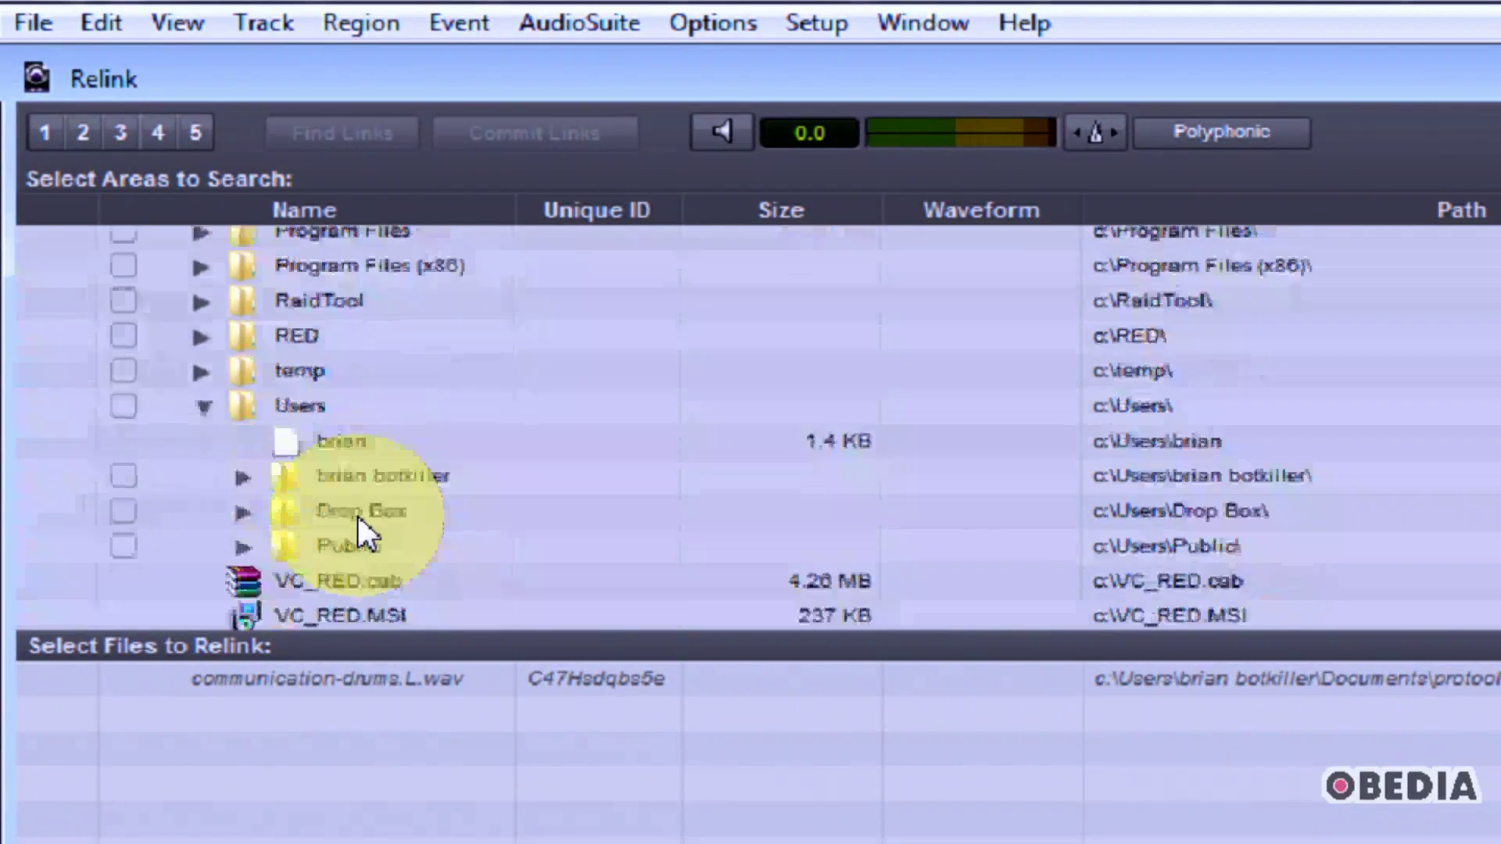
click(241, 476)
scroll(391, 504, down, 2)
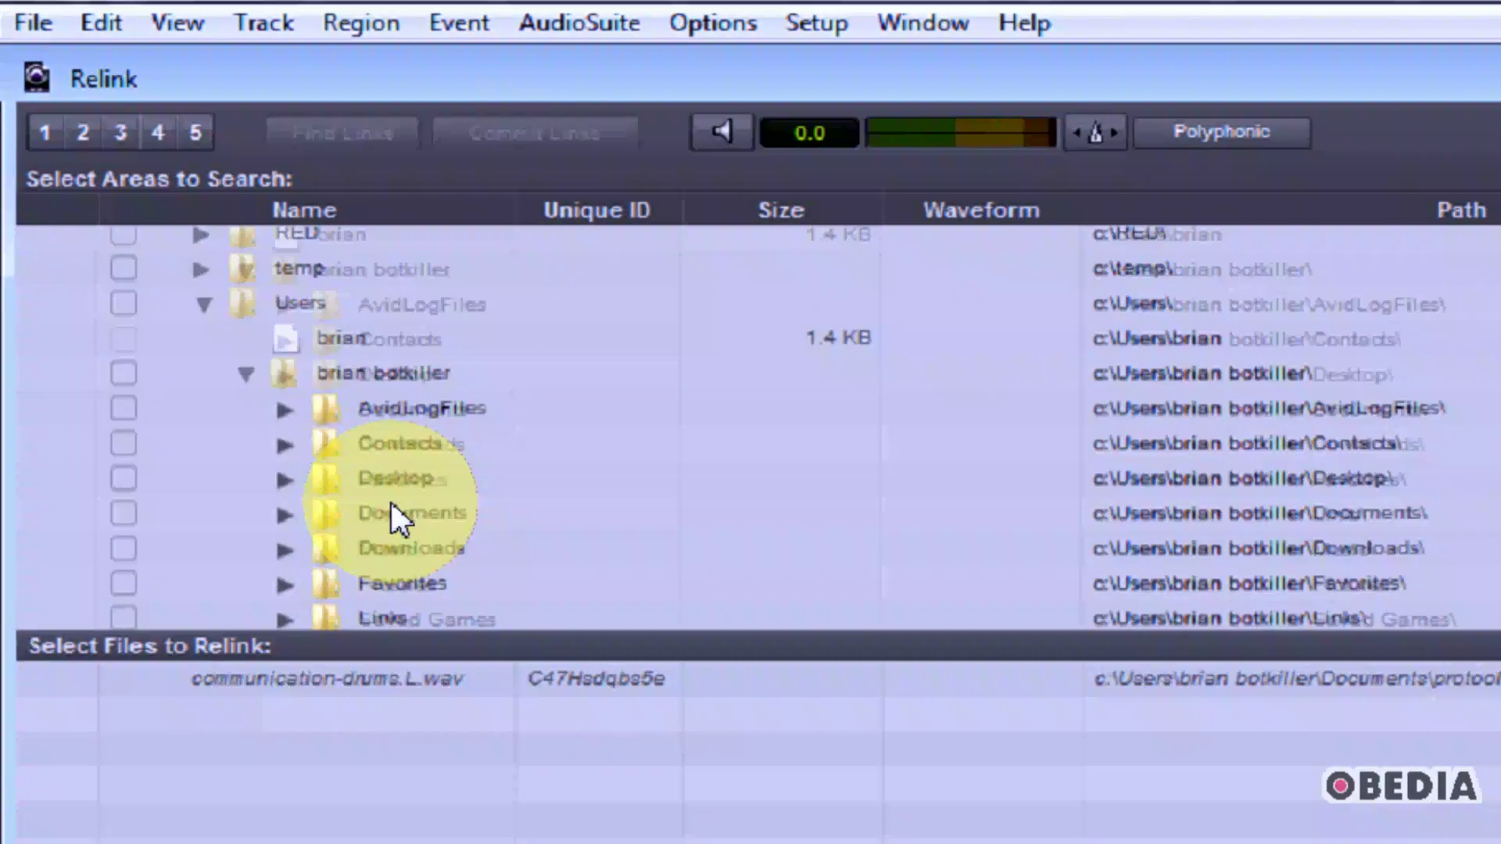
scroll(390, 502, down, 1)
click(284, 307)
scroll(547, 507, down, 6)
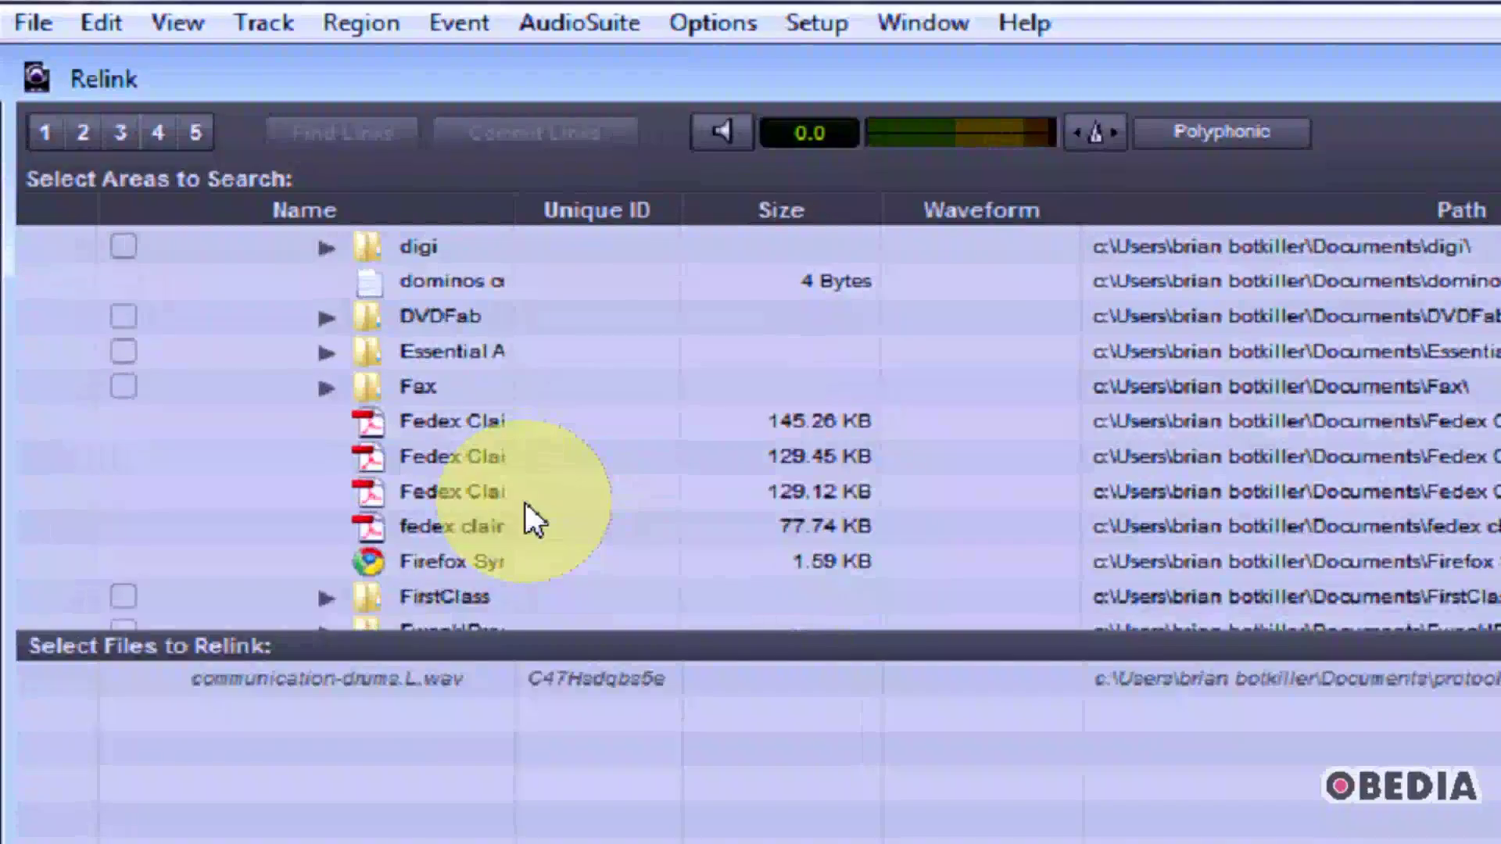
scroll(520, 504, down, 4)
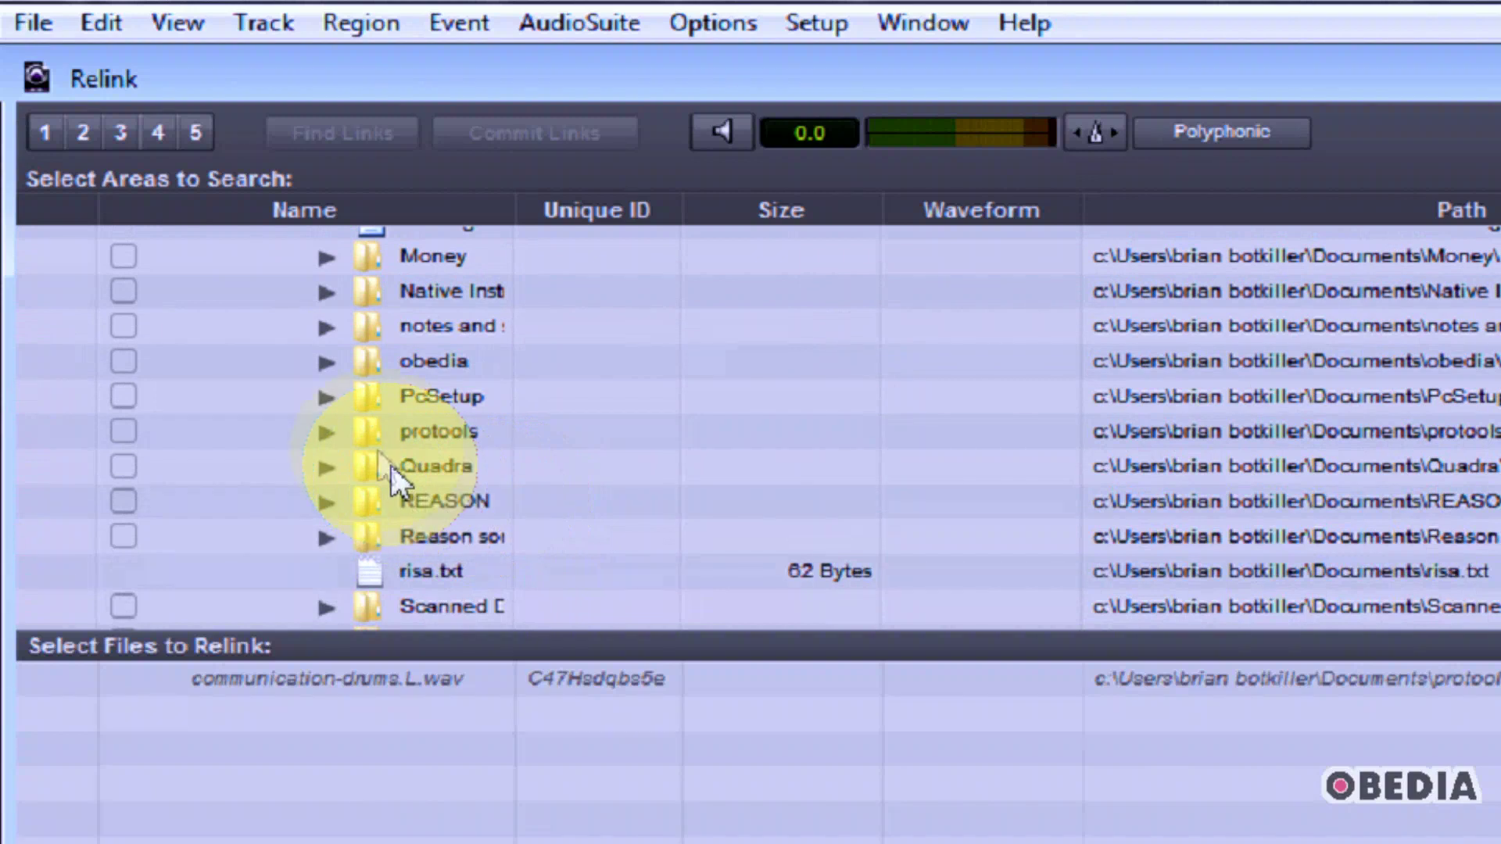
Expand protools and Computer Music, widen the Name column, and open Audio Files
click(328, 440)
drag(517, 274, 866, 278)
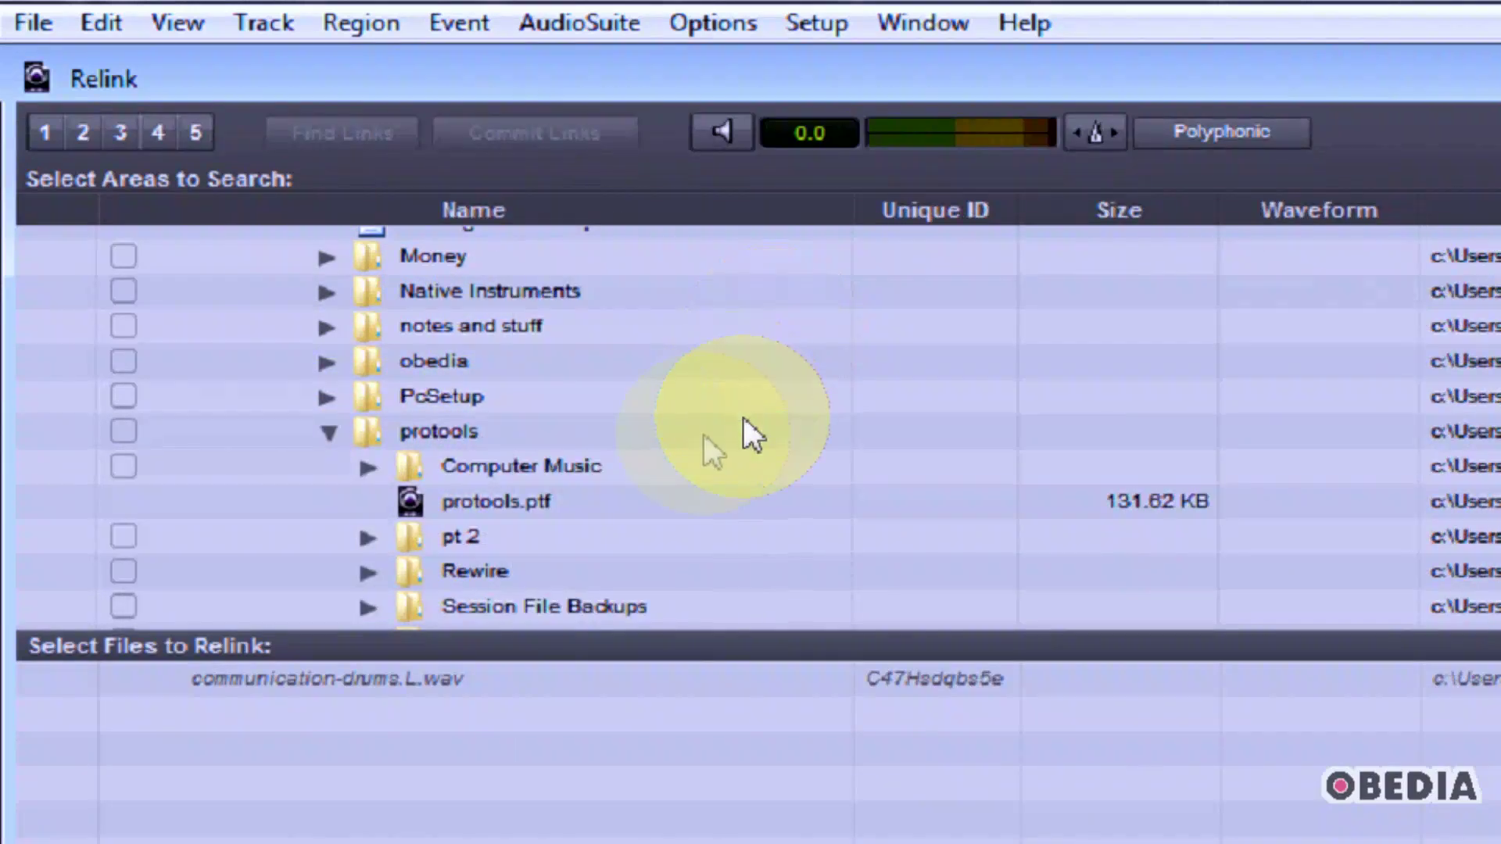
click(368, 467)
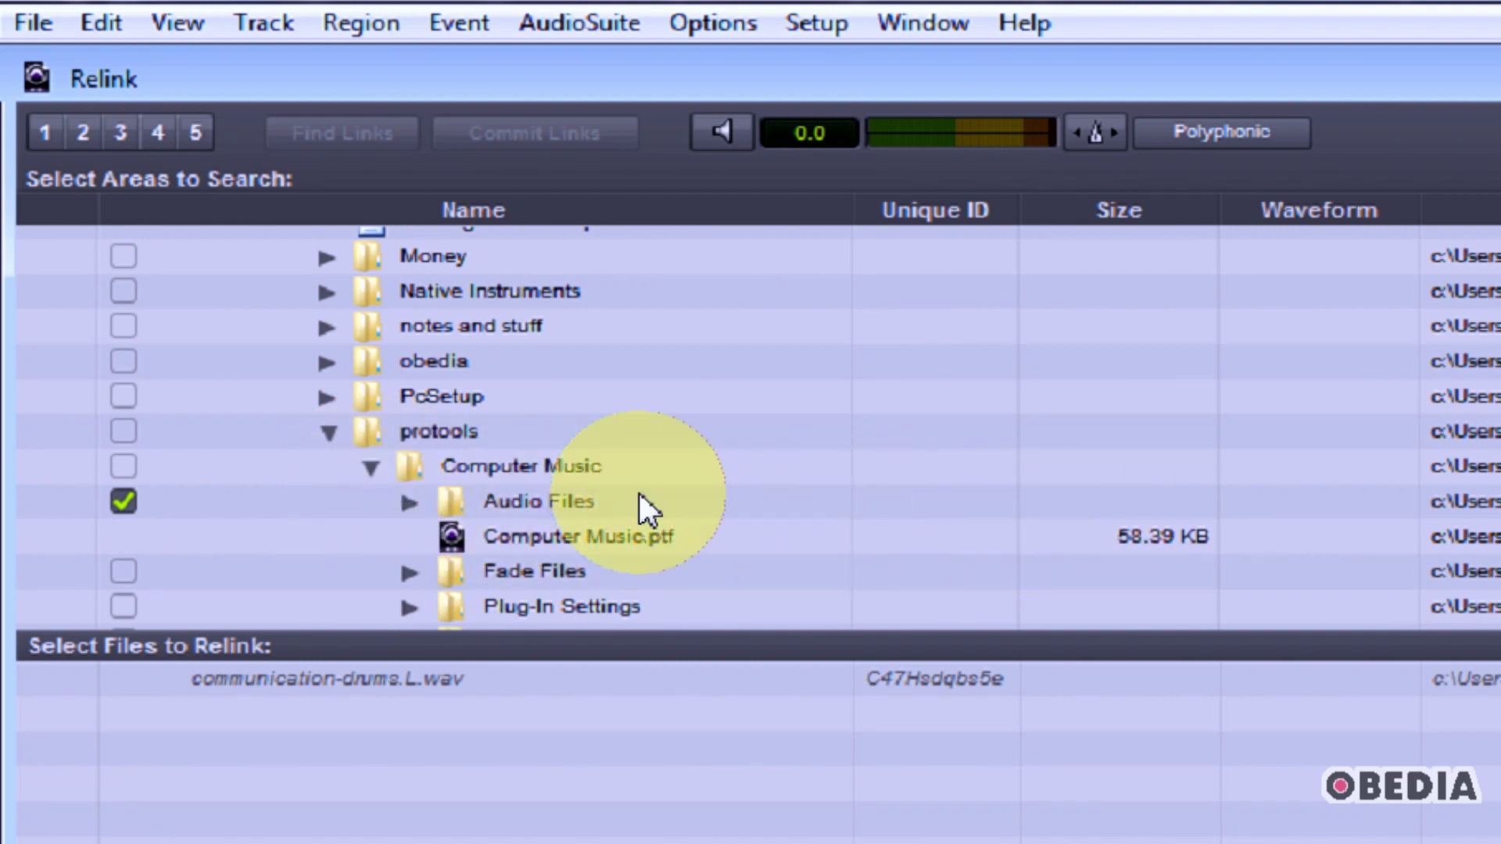
click(409, 502)
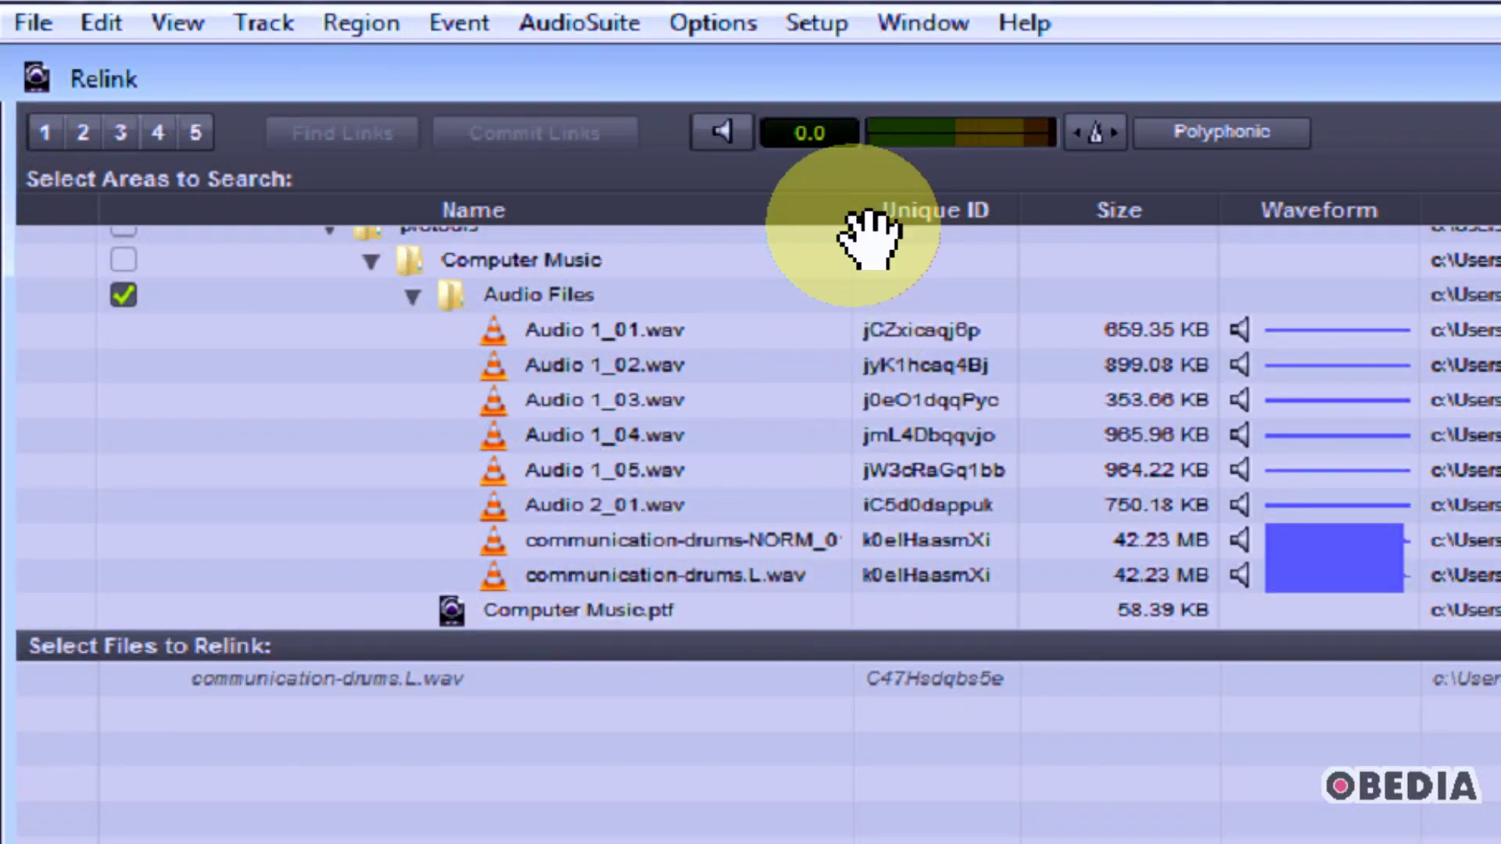
Find candidates for communication-drums.L.wav, link the matching file, and commit the link
drag(864, 227, 1117, 229)
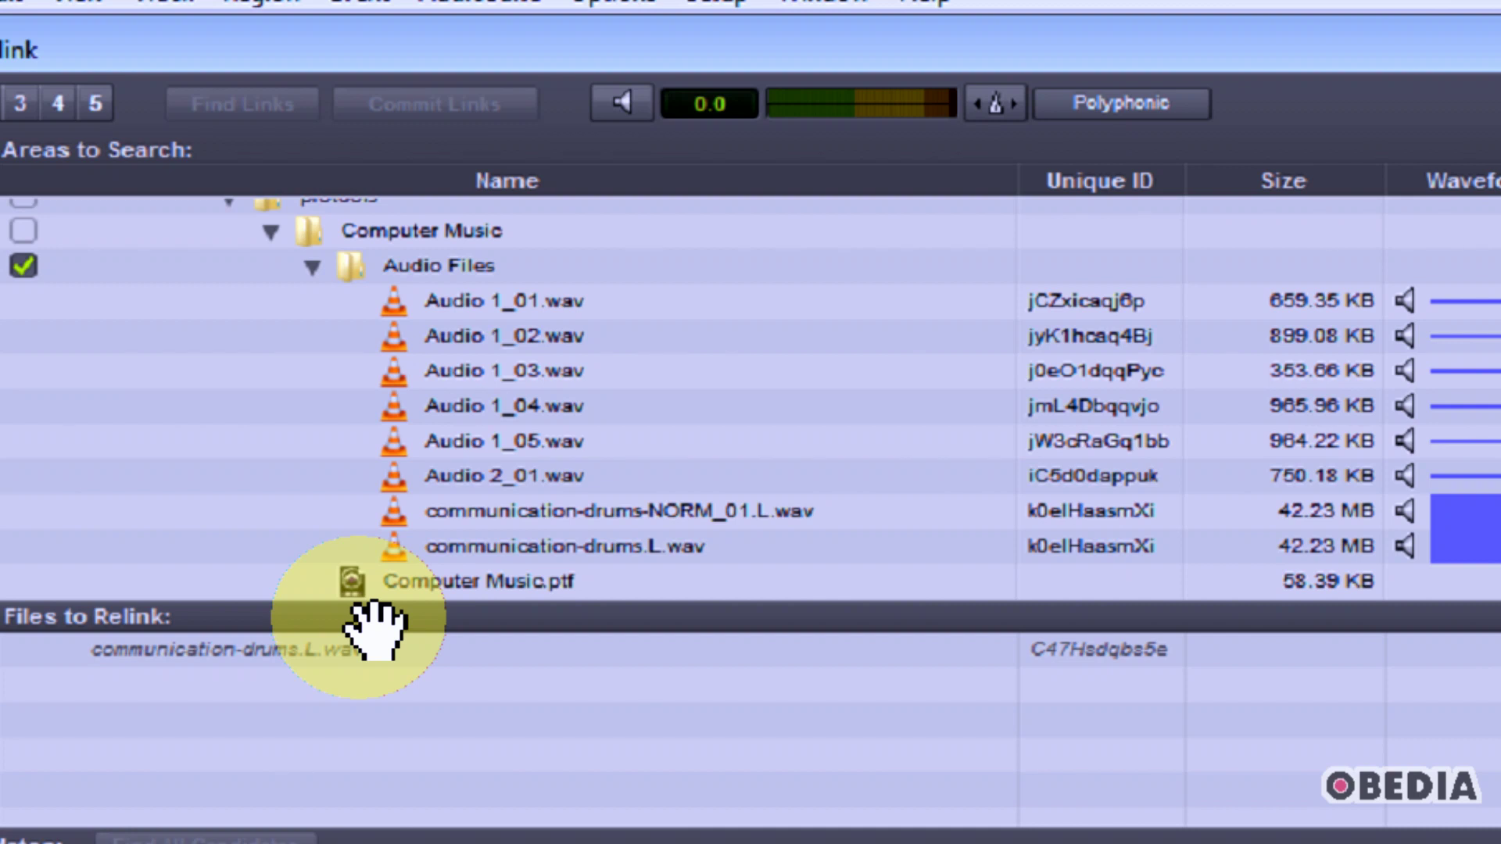
click(269, 648)
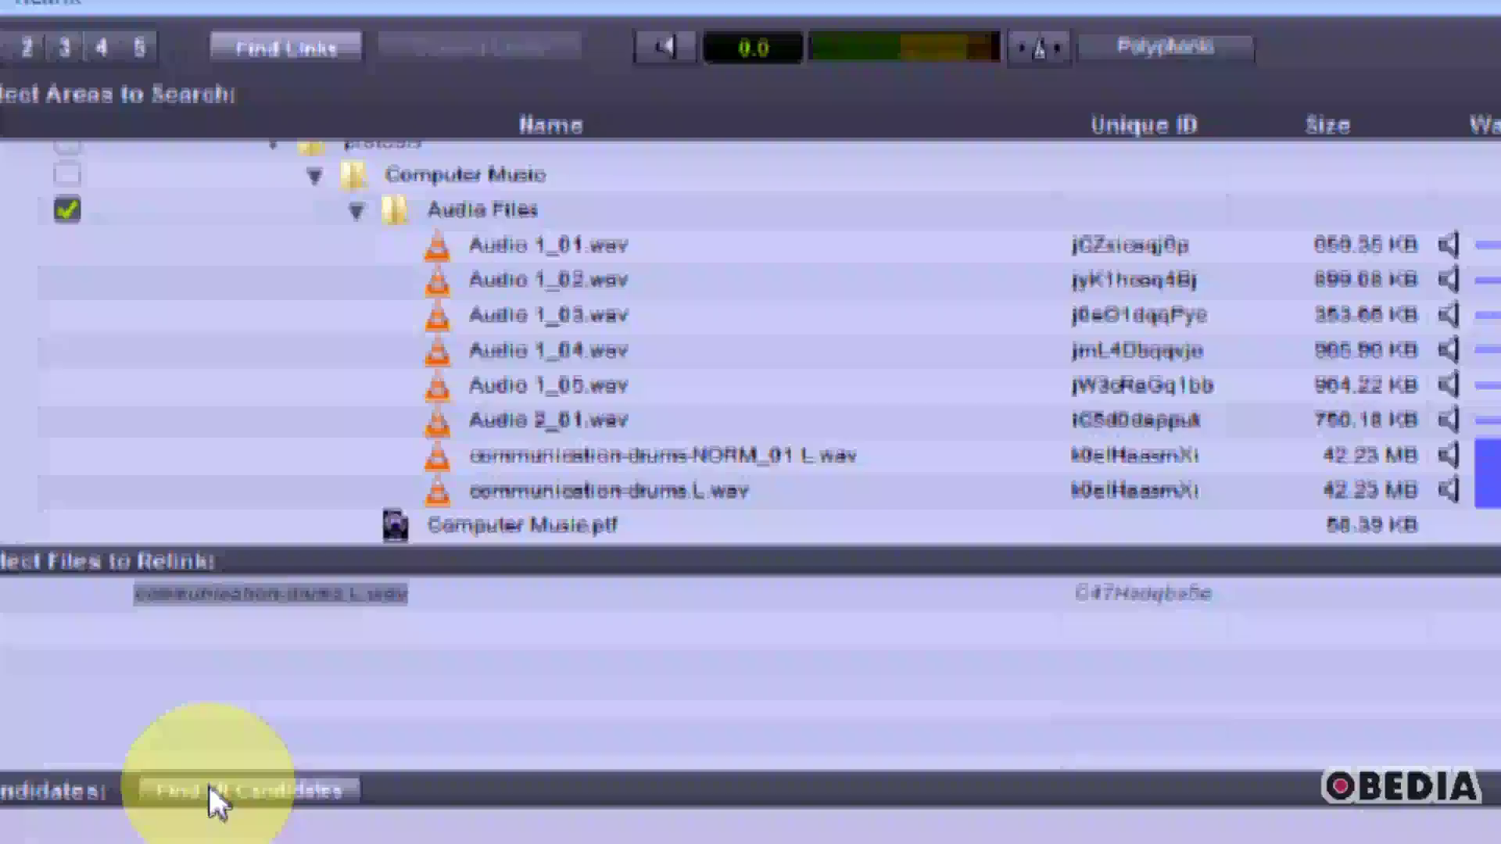
click(208, 785)
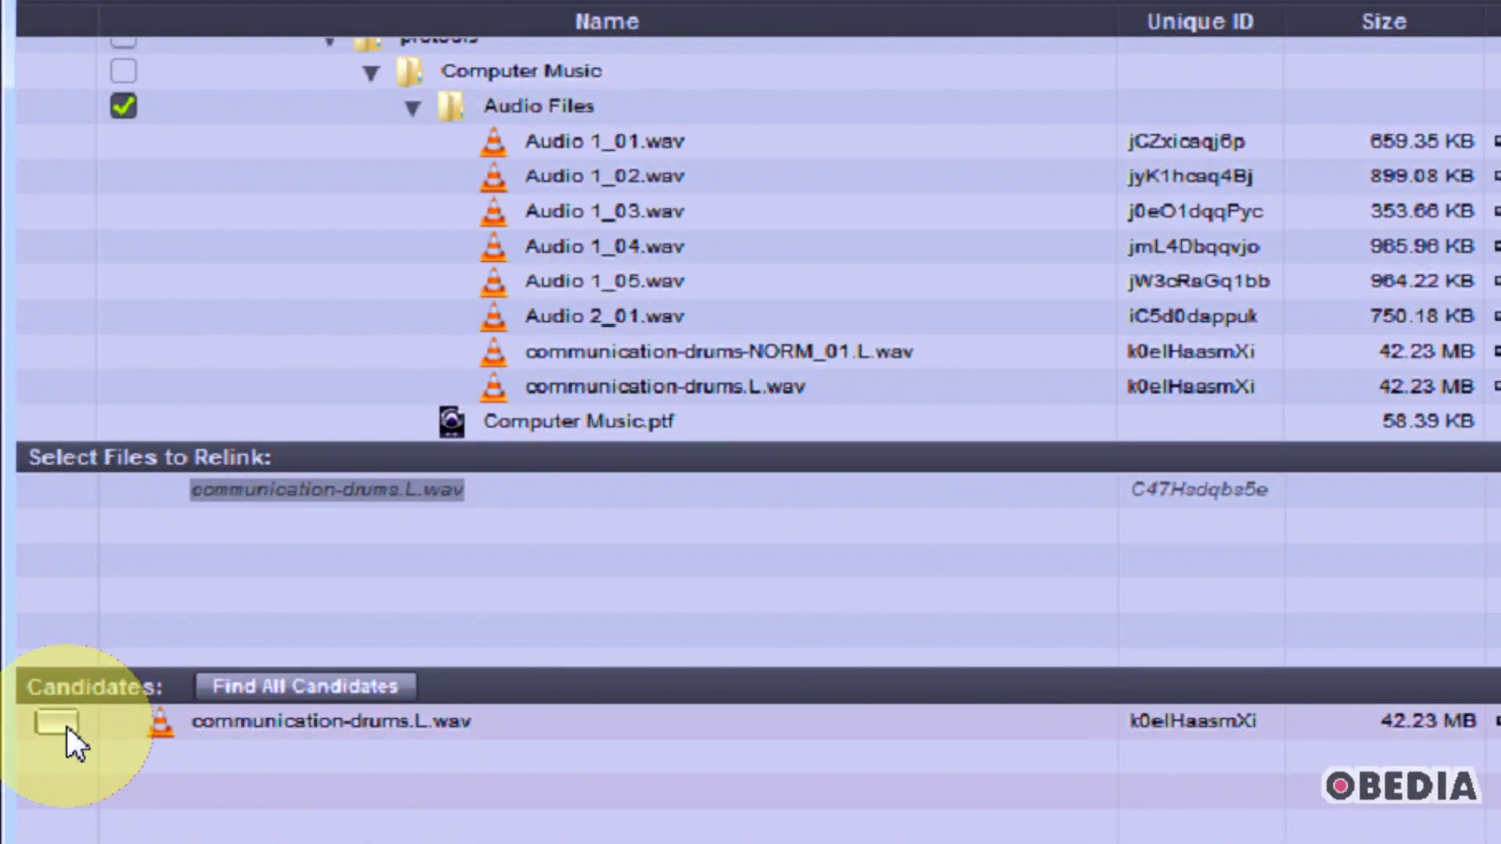
click(57, 722)
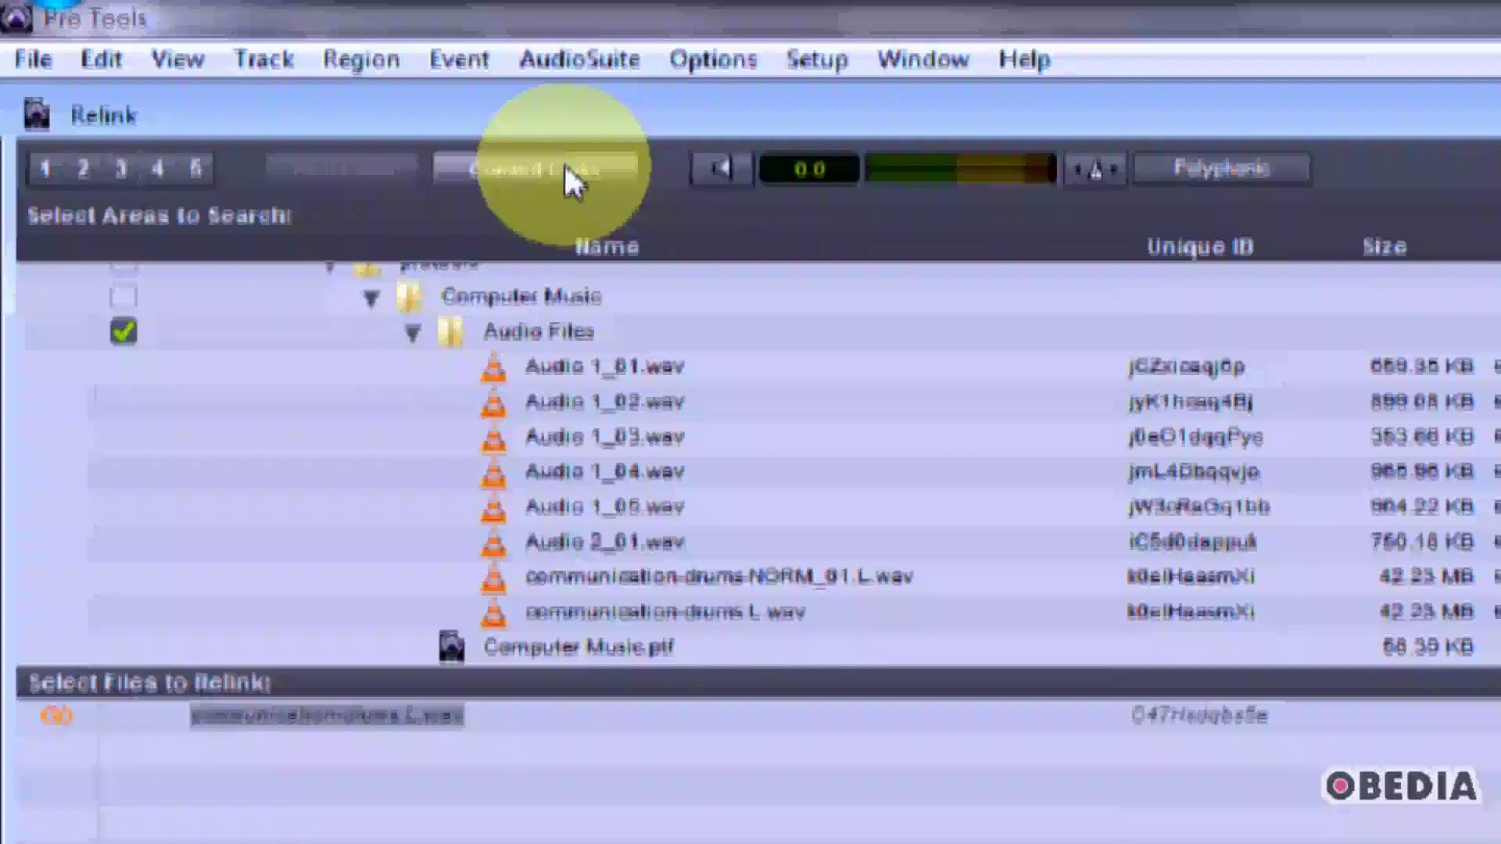
click(574, 174)
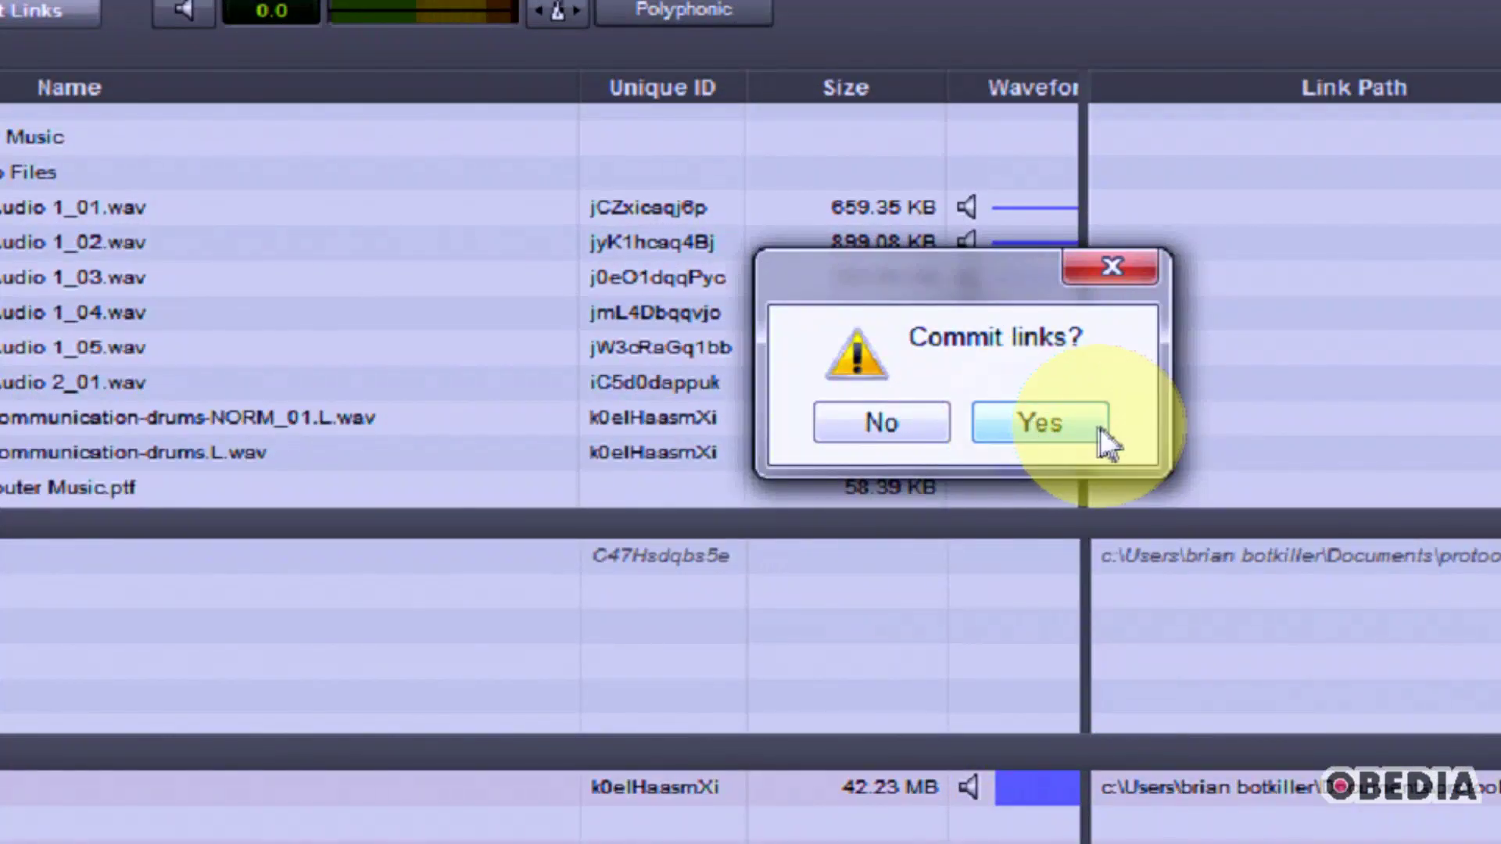
Answer Yes to the Commit links? confirmation
click(1044, 425)
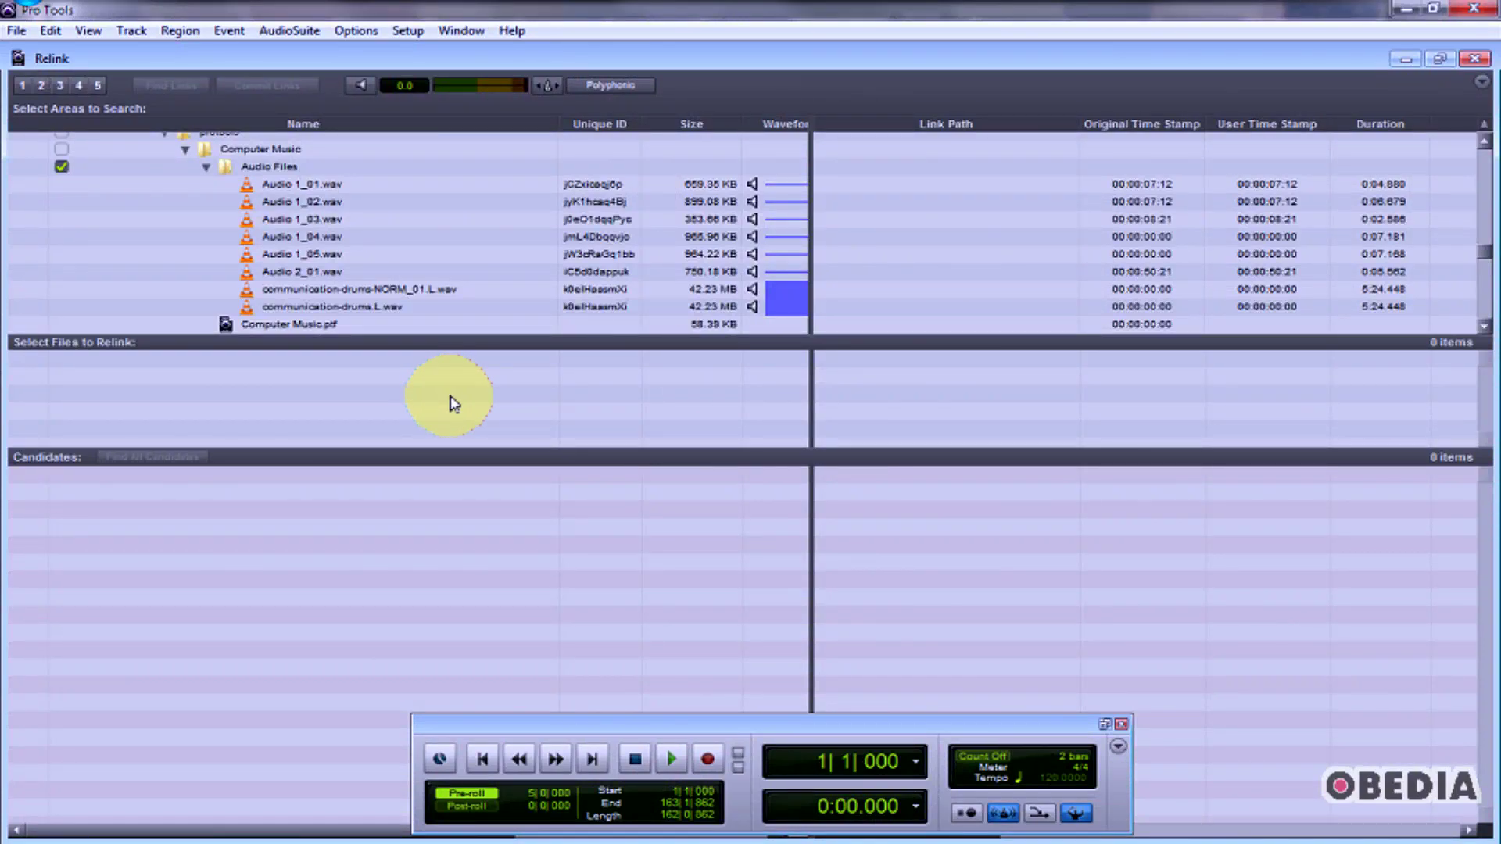
Close the Relink window to return to the Computer Music Edit window
click(1471, 63)
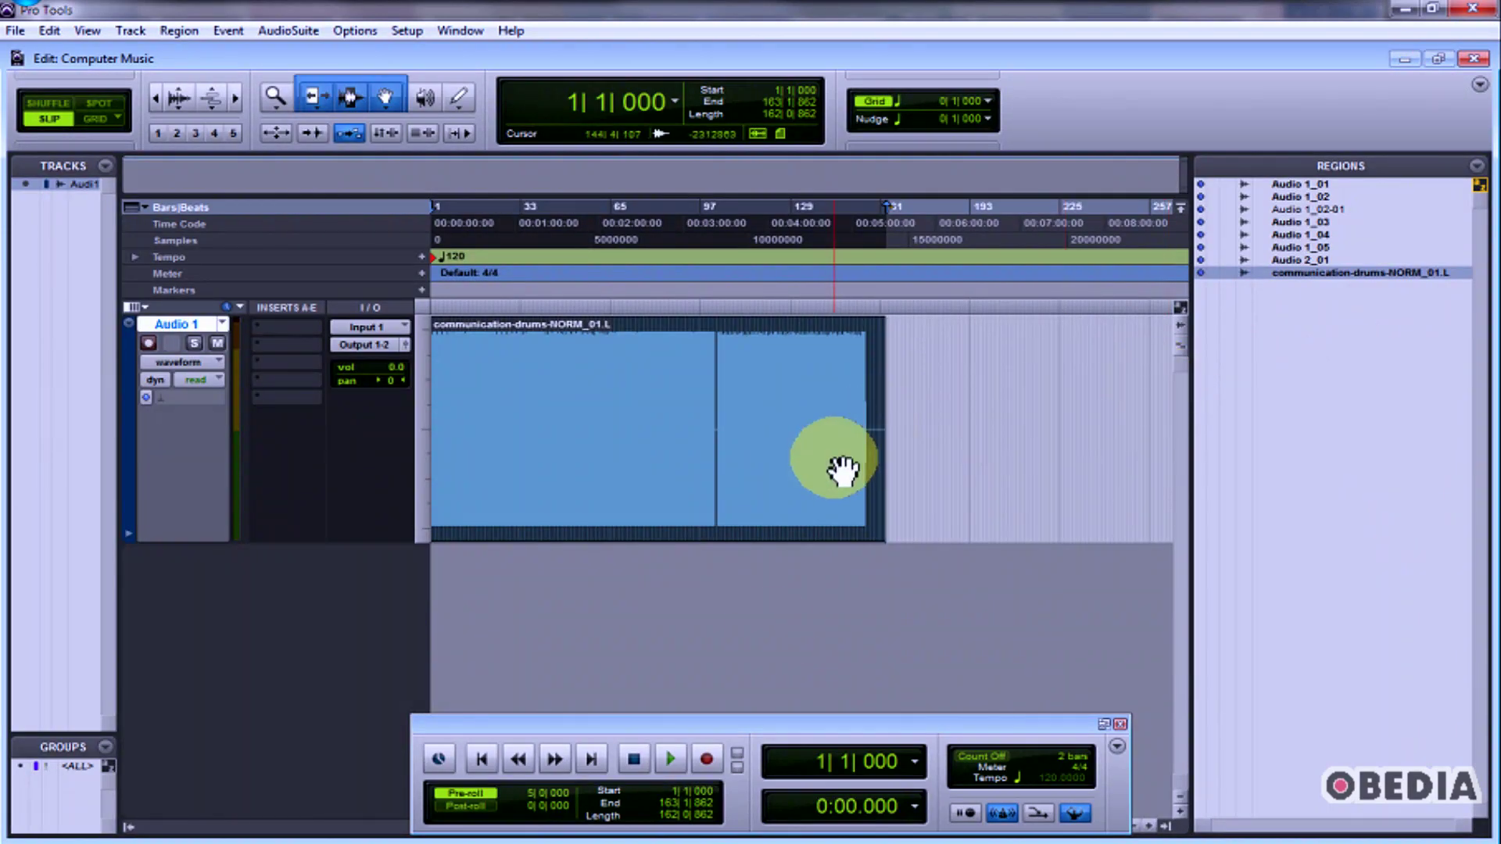